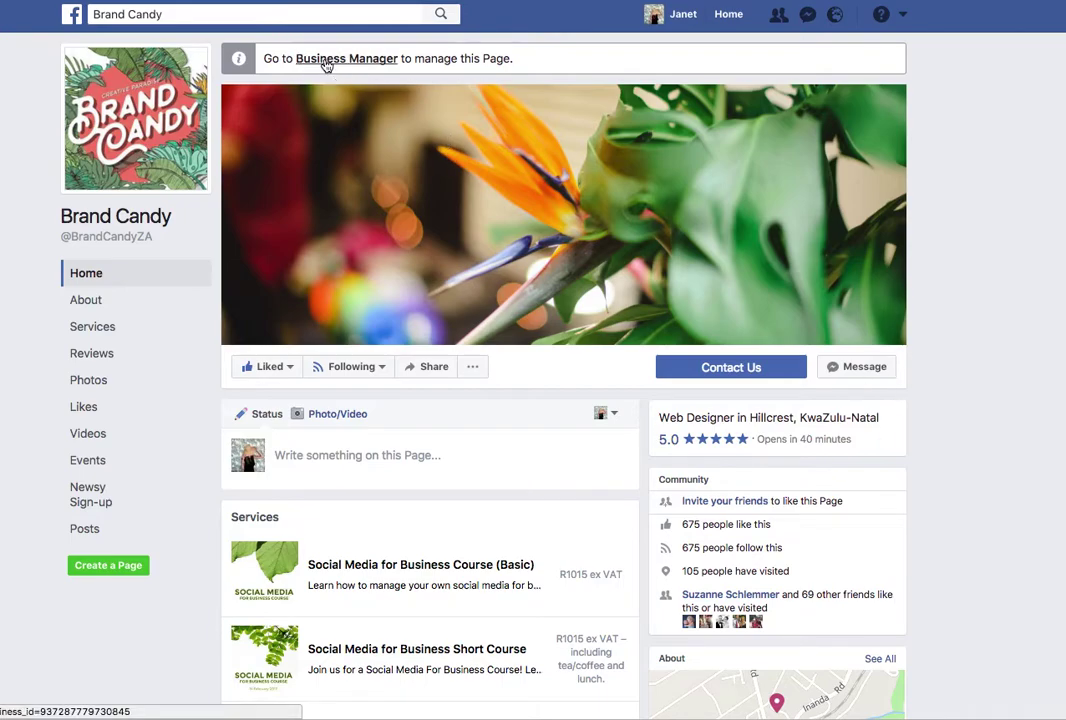
# Switch the Brand Candy Page to Business Manager from the top banner link.
pyautogui.click(326, 60)
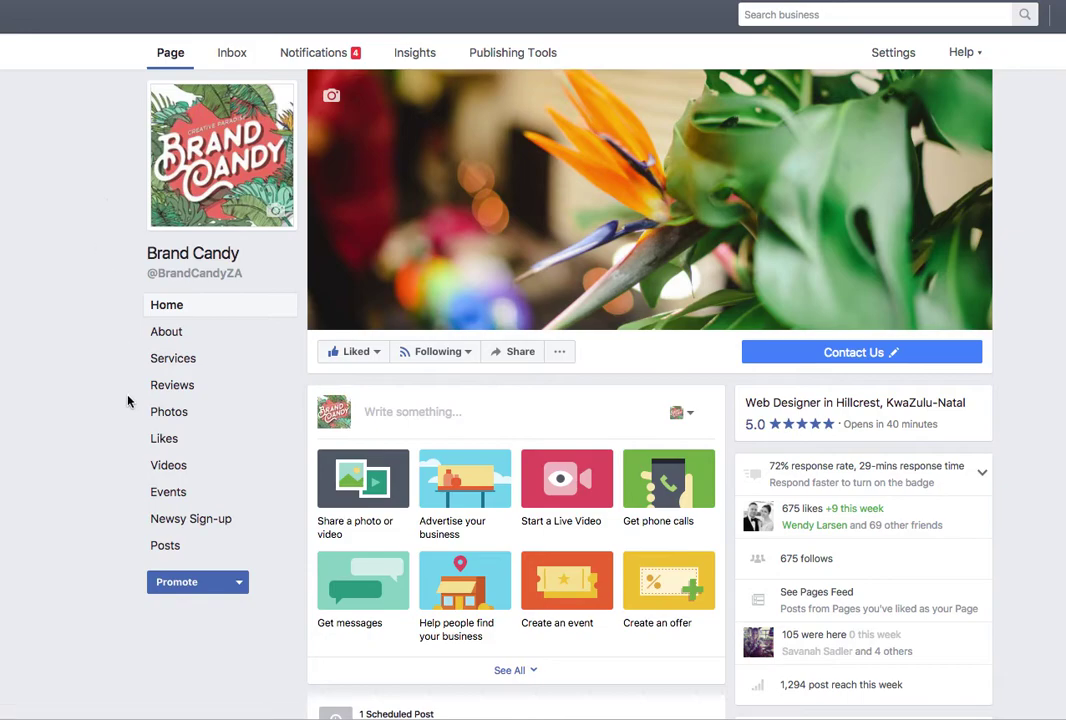
# Go to the Page's Events and start boosting the May 23 Content Marketing Course.
pyautogui.click(186, 492)
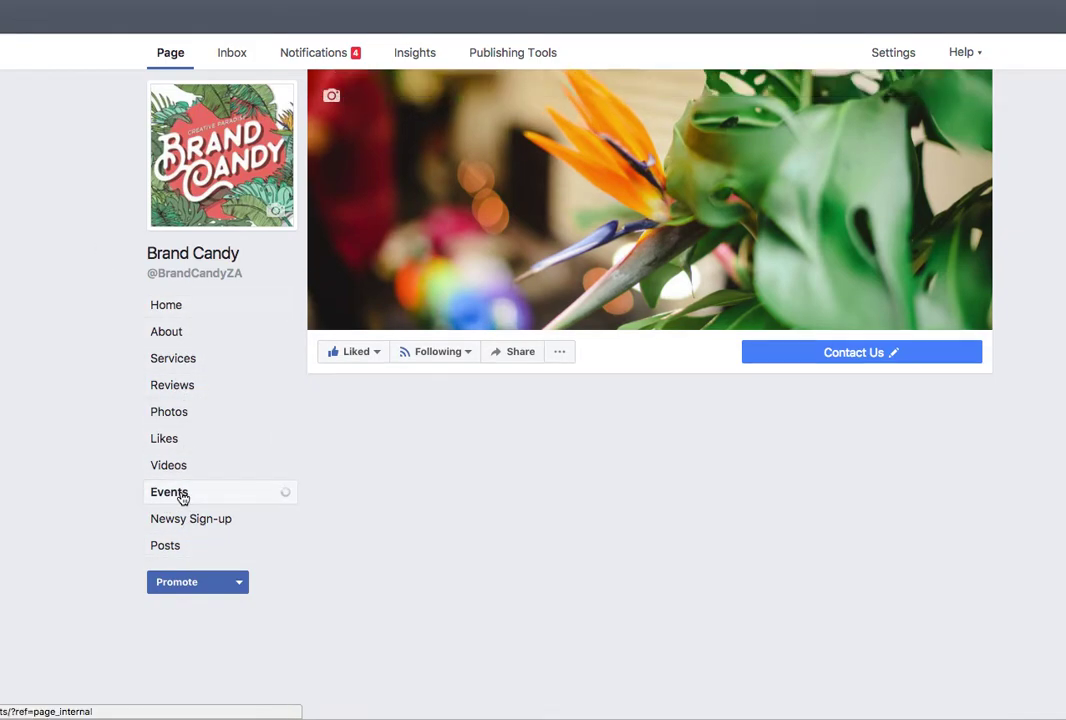
pyautogui.scroll(-2, 119, 441)
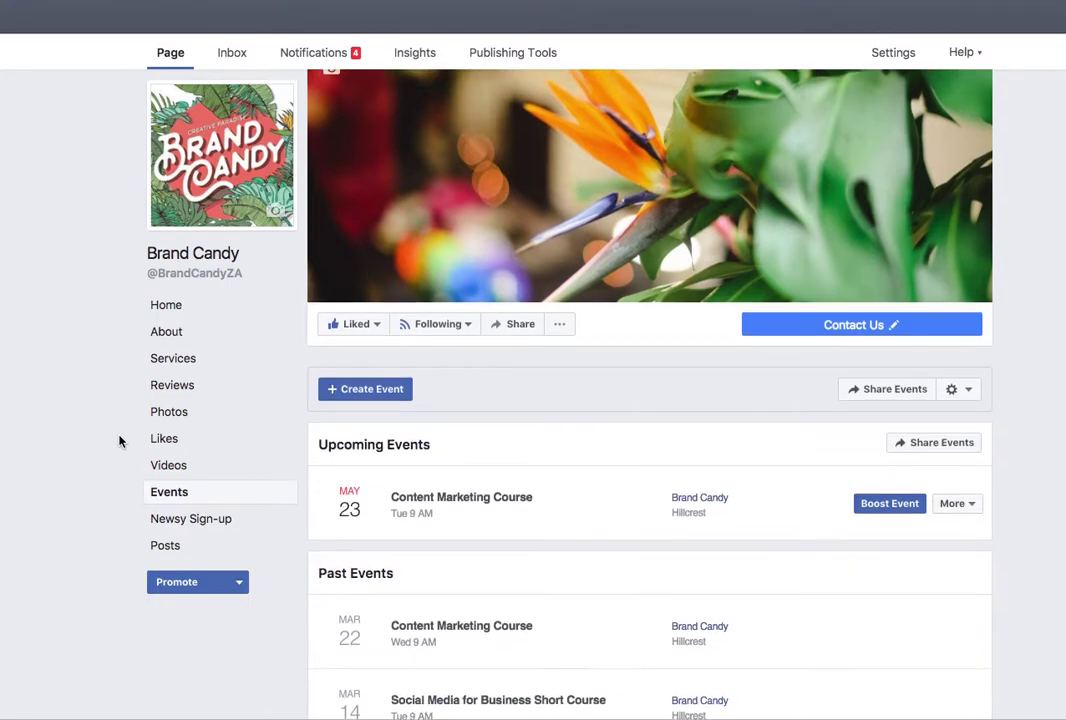
pyautogui.scroll(-3, 119, 441)
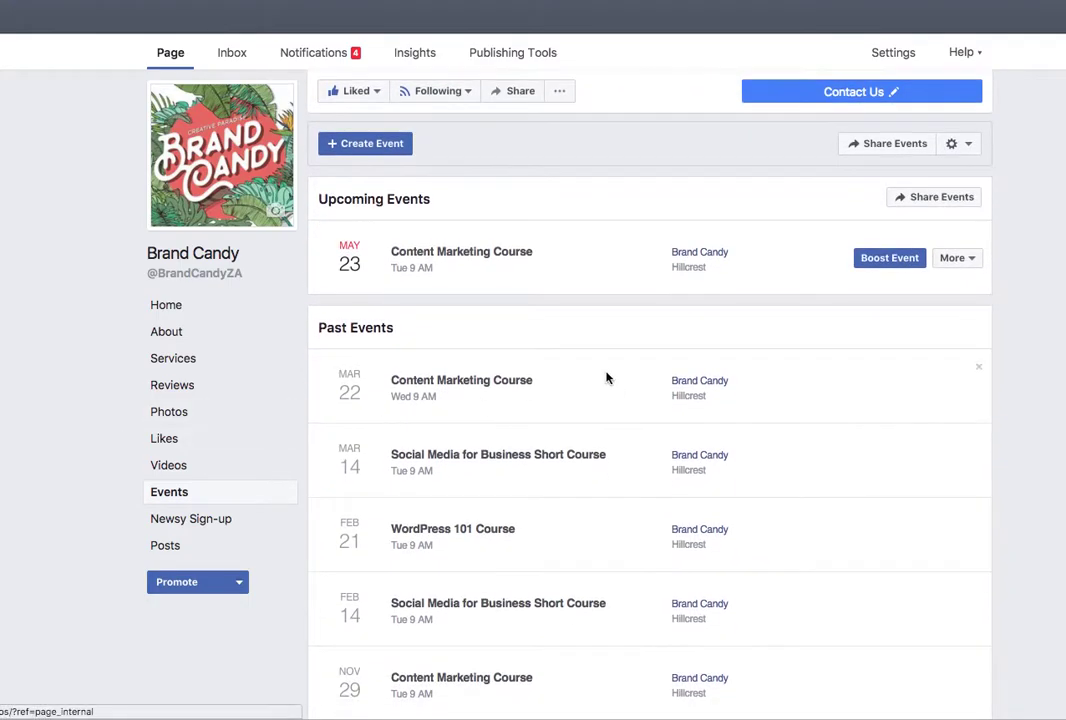
pyautogui.scroll(3, 916, 366)
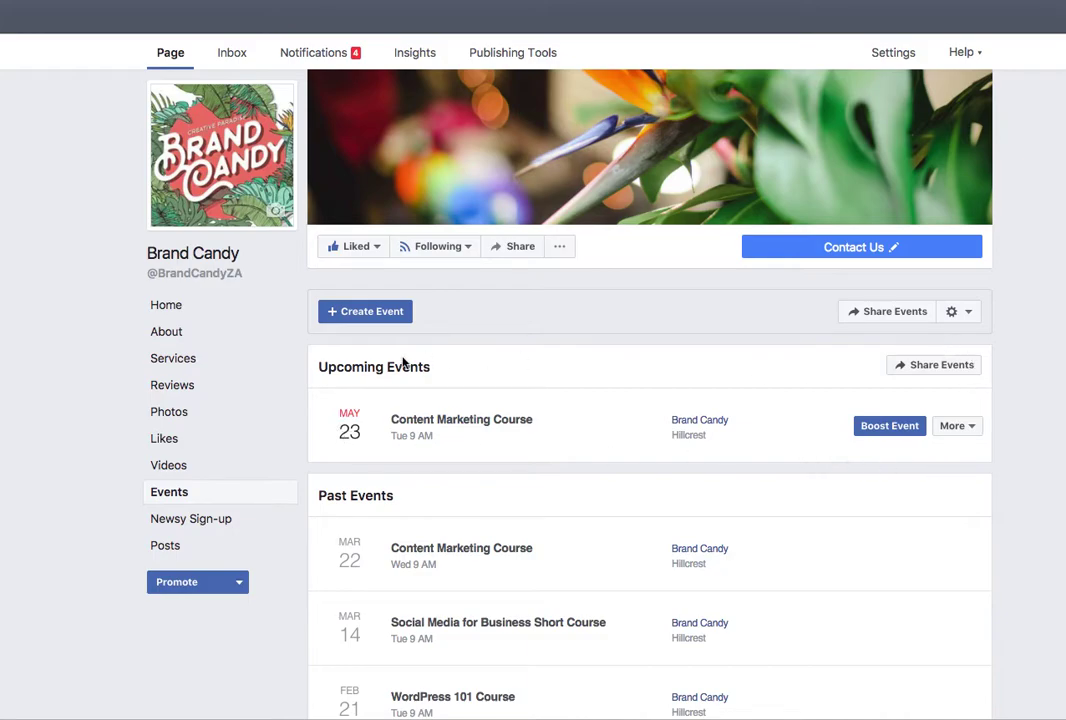
pyautogui.click(875, 430)
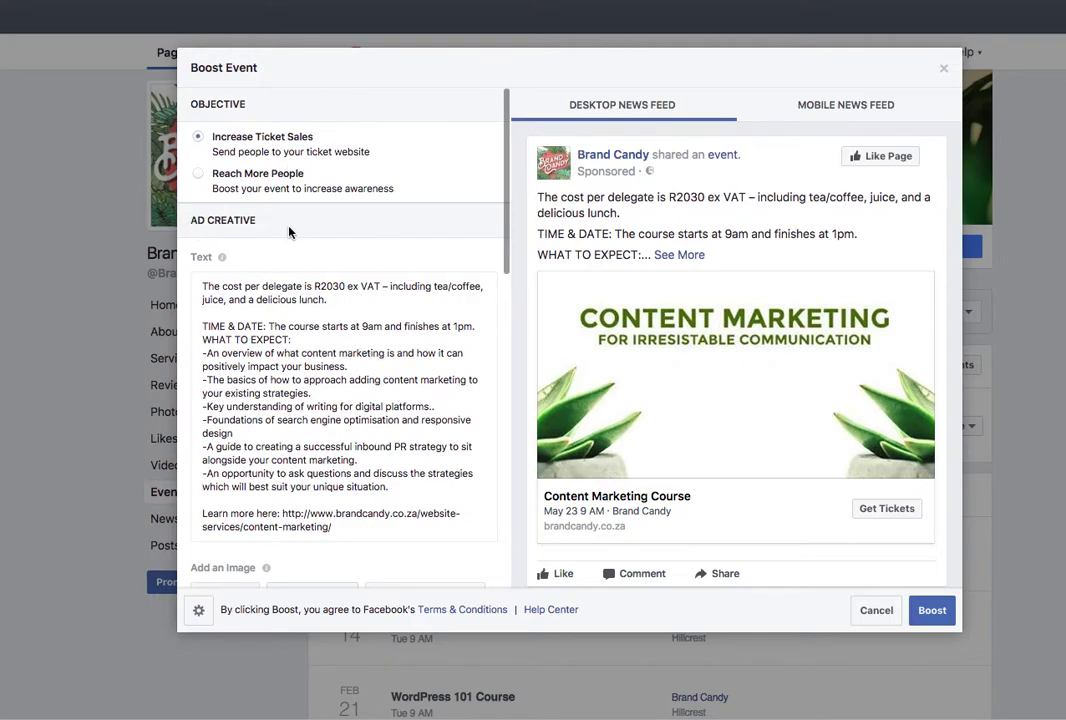
# Try 'People who like your Page', then return to 'People you choose through targeting' (Hillcrest, 18–65+).
pyautogui.scroll(-3, 427, 352)
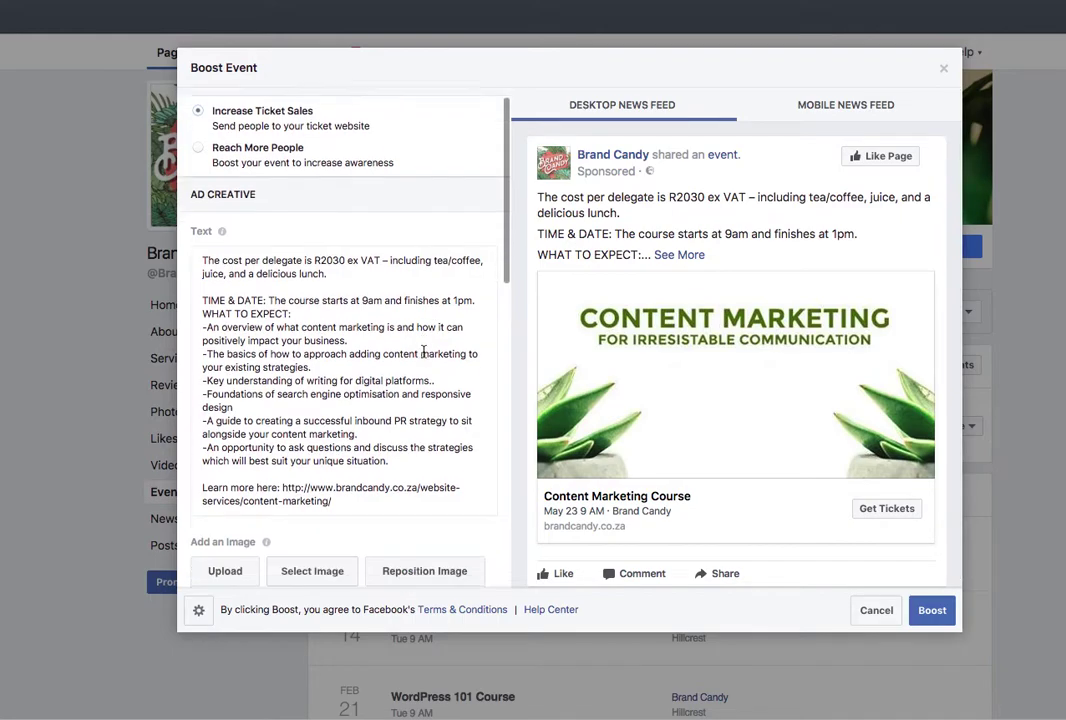
pyautogui.scroll(1, 424, 352)
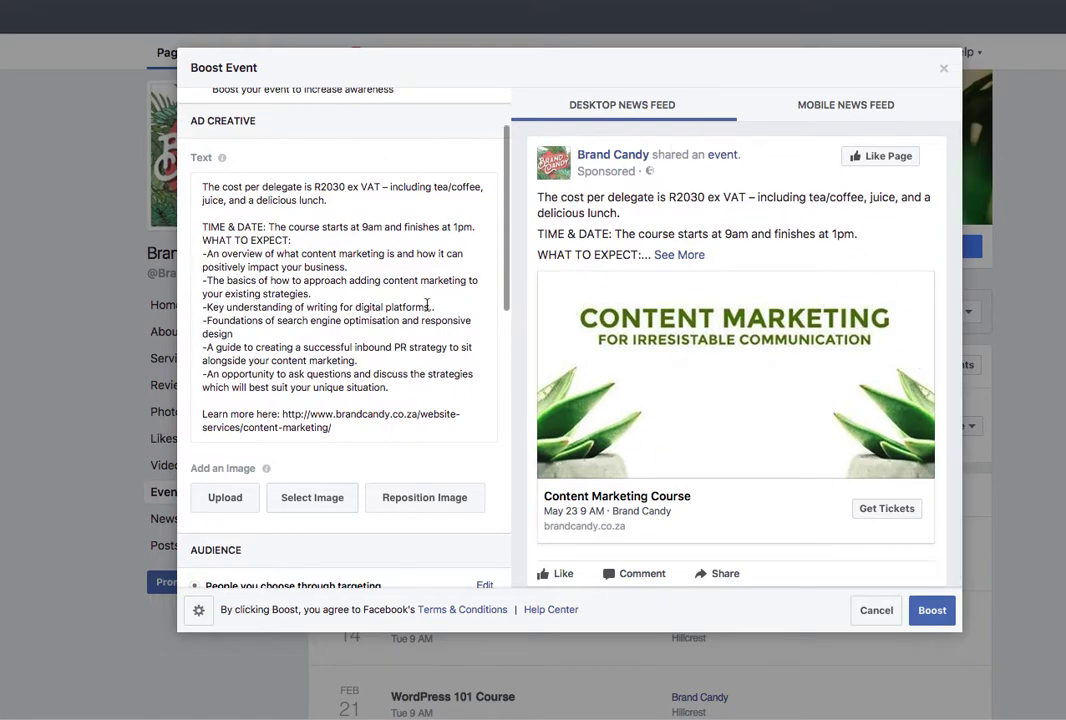
pyautogui.scroll(-2, 411, 306)
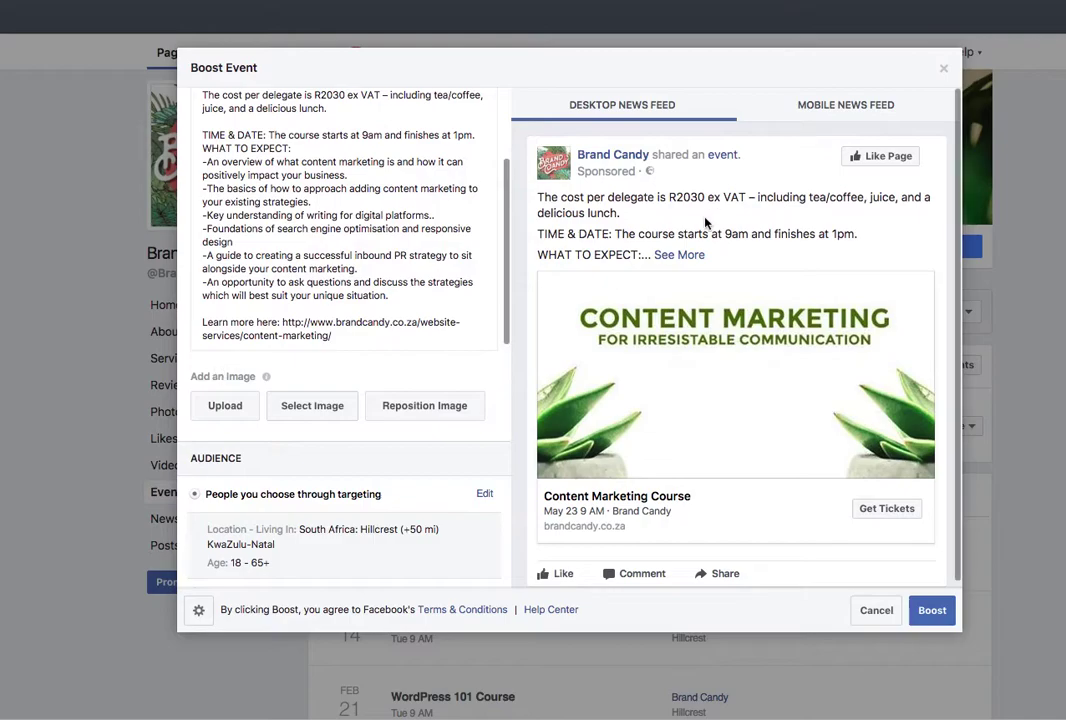
pyautogui.scroll(-3, 412, 290)
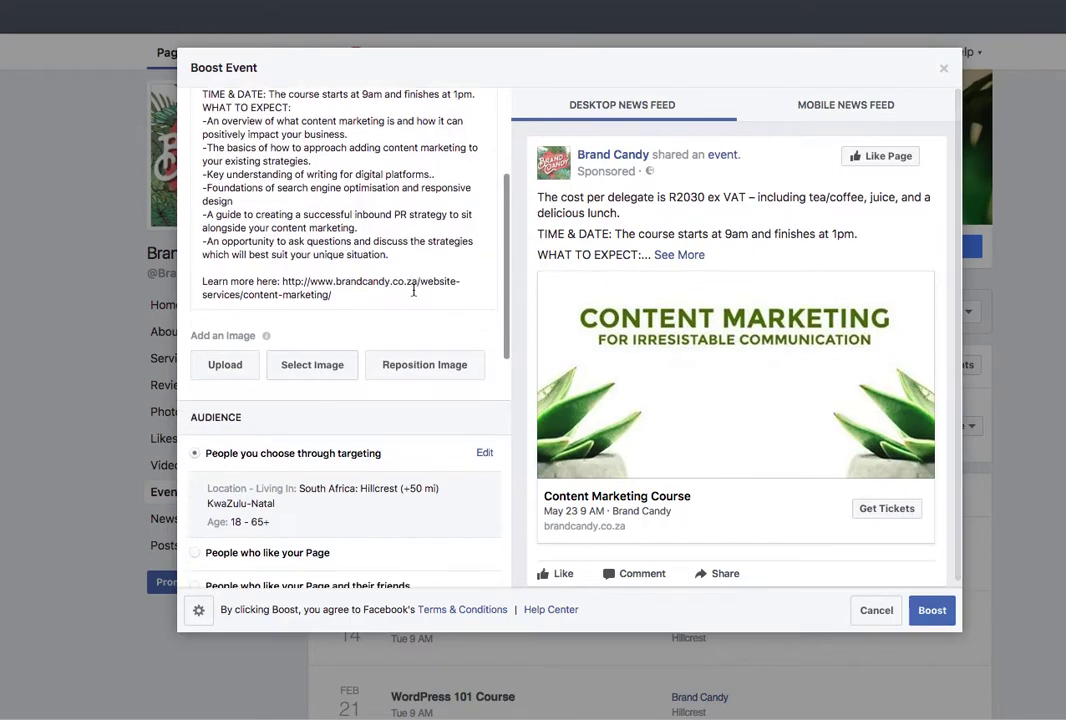
pyautogui.scroll(-1, 420, 310)
pyautogui.scroll(-3, 431, 331)
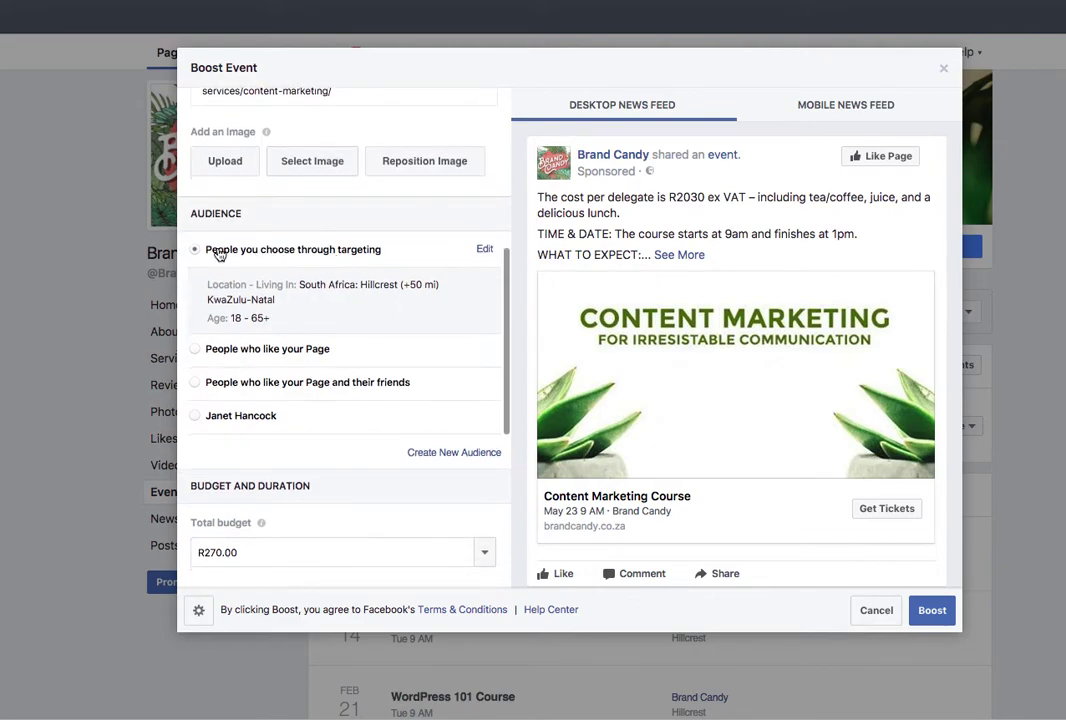
pyautogui.click(262, 352)
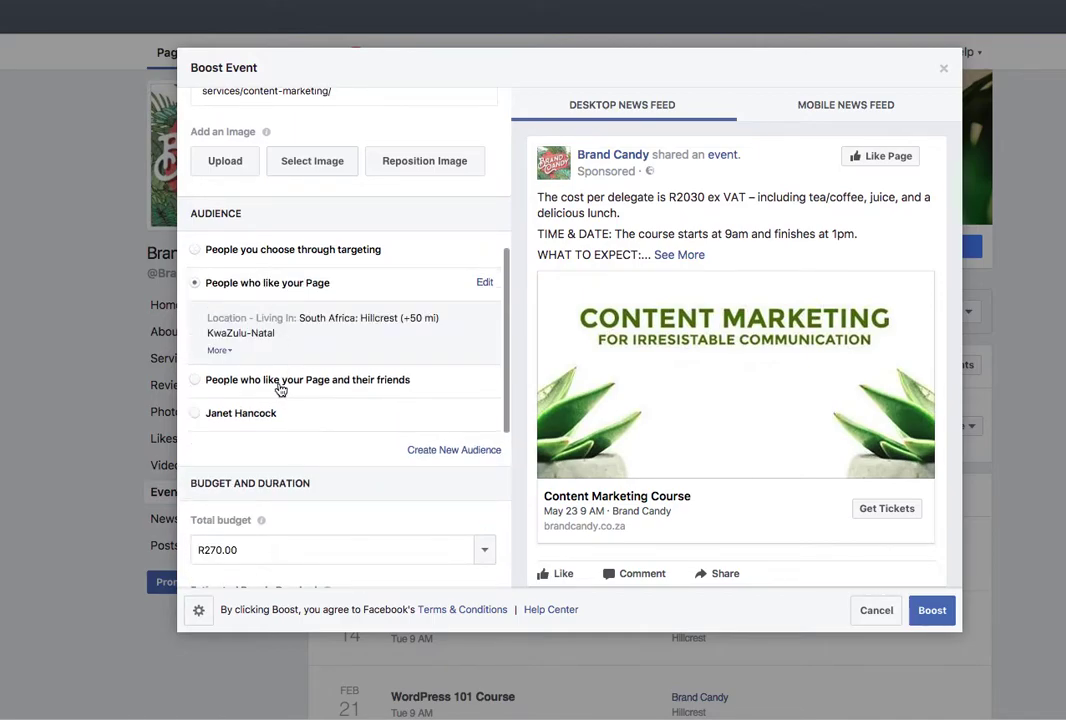
pyautogui.click(268, 252)
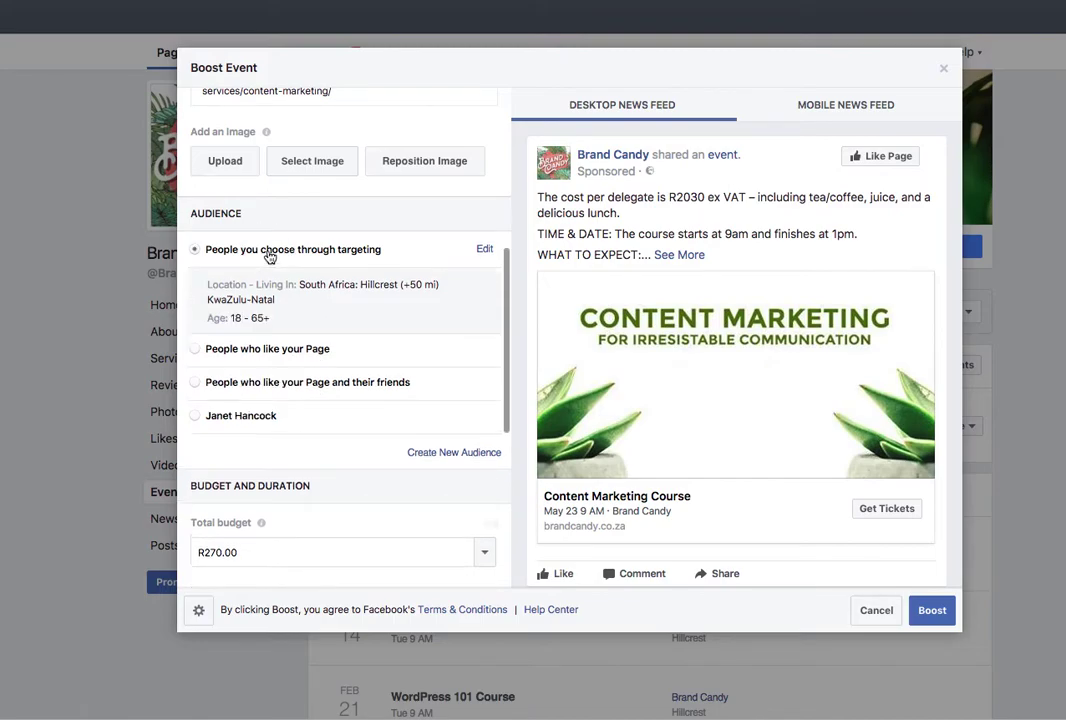
# Edit the targeted audience to women only, aged 27 to 59.
pyautogui.click(484, 251)
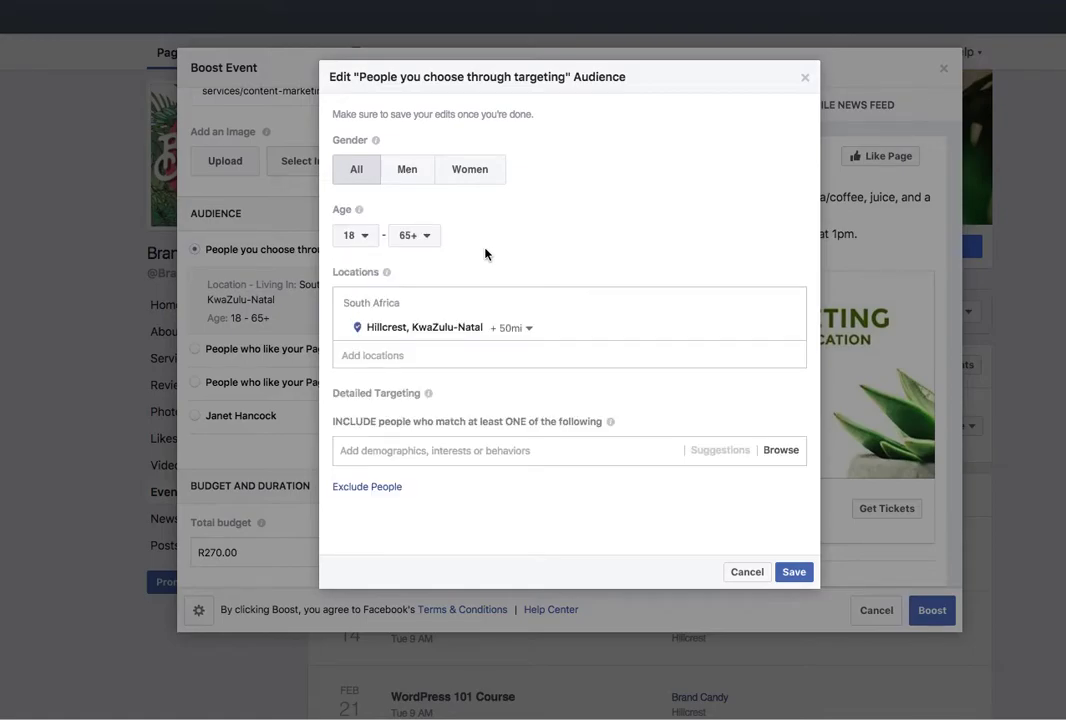
pyautogui.click(476, 172)
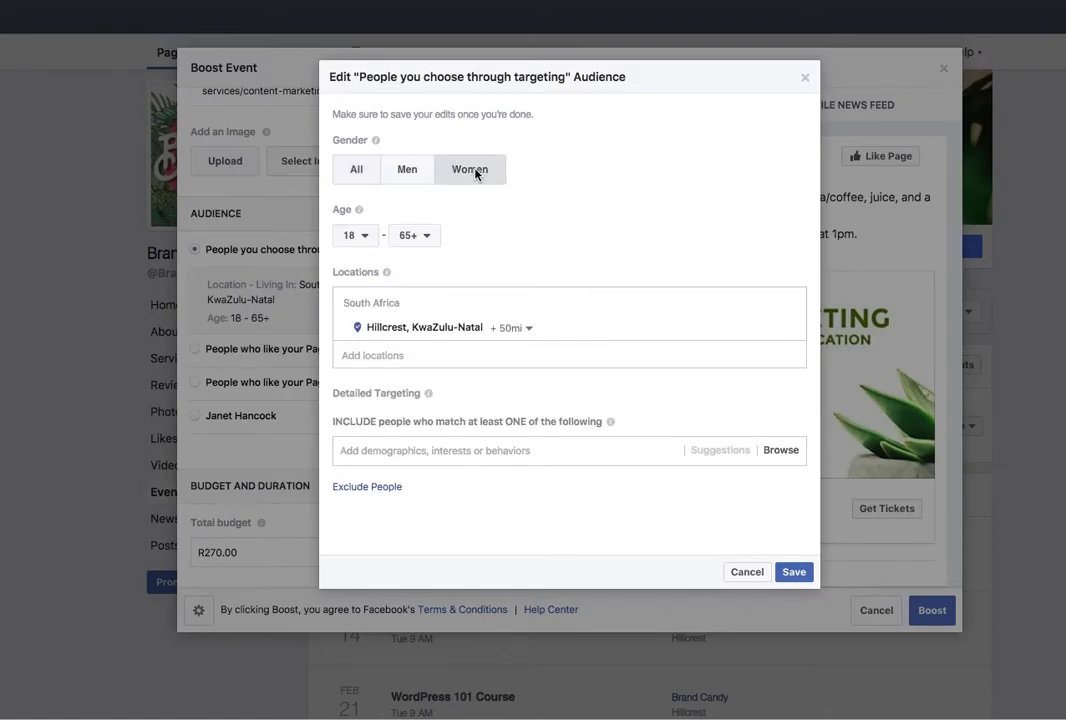
pyautogui.click(362, 237)
pyautogui.scroll(-3, 364, 381)
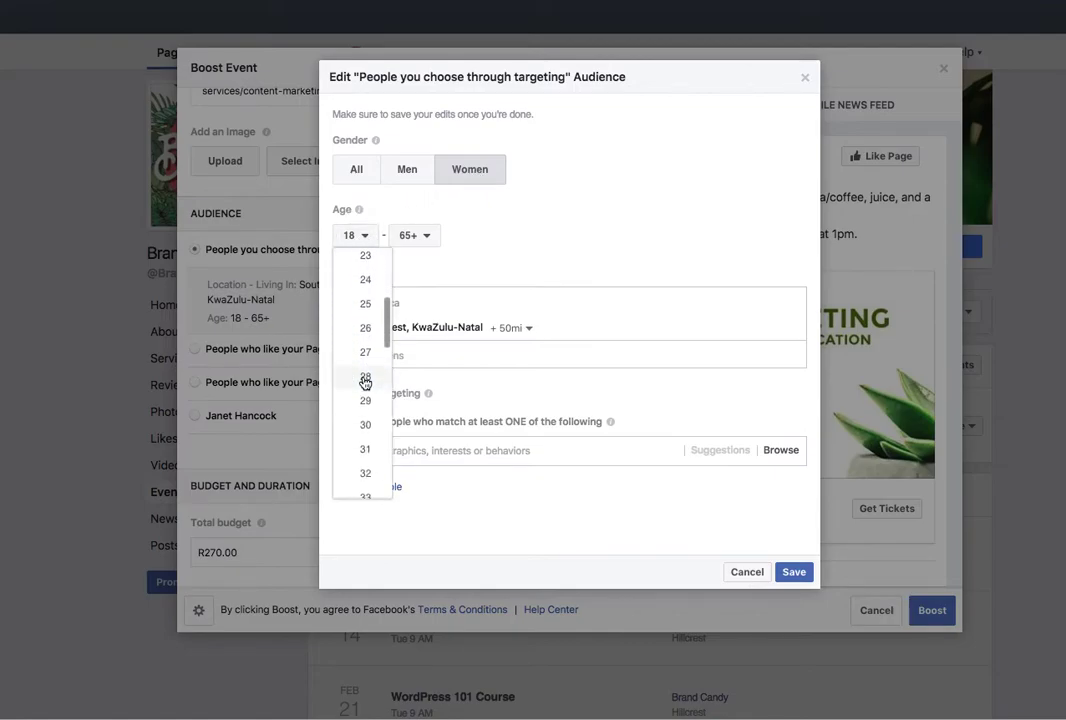
pyautogui.click(362, 357)
pyautogui.click(430, 237)
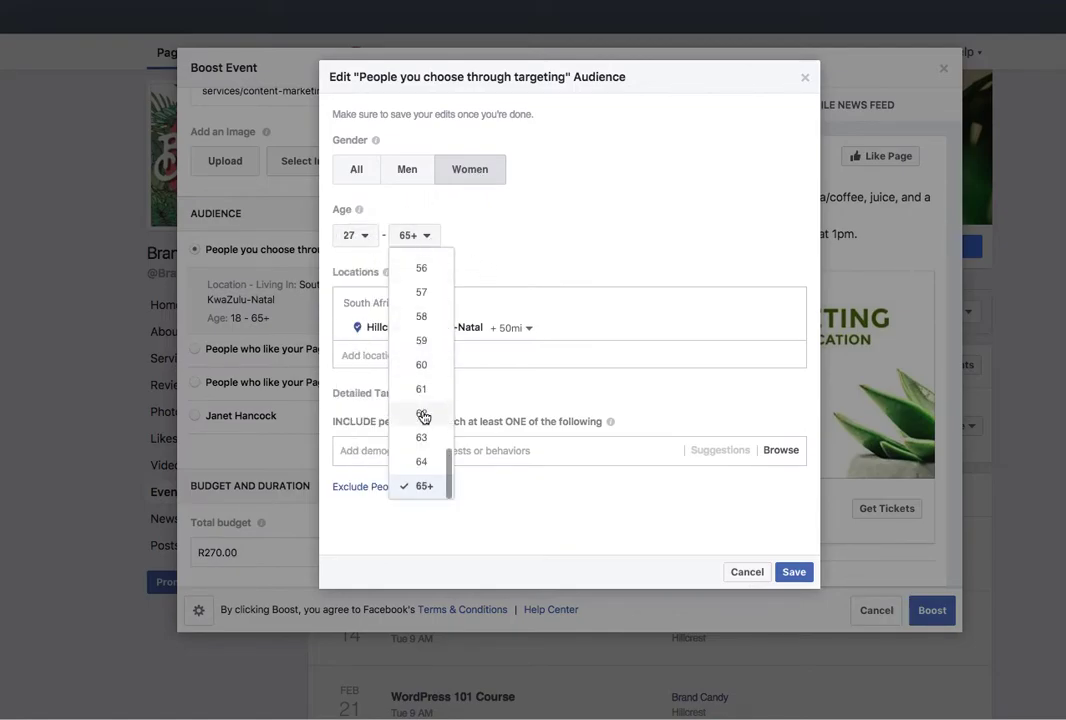
pyautogui.scroll(2, 423, 410)
pyautogui.scroll(1, 421, 409)
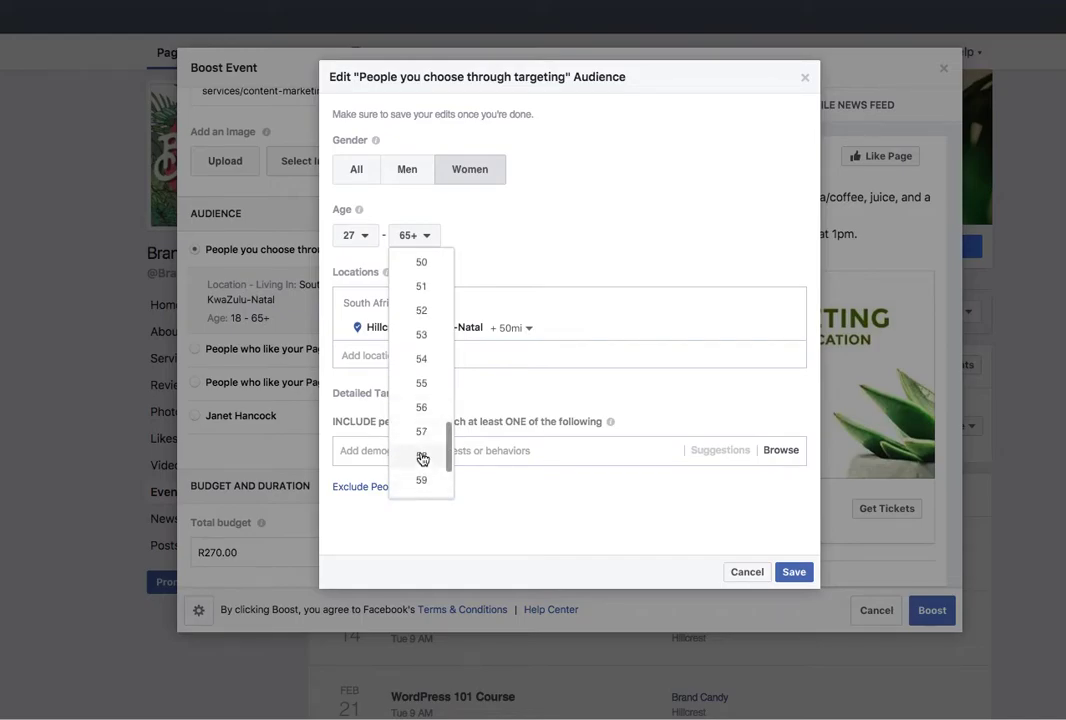
pyautogui.click(425, 477)
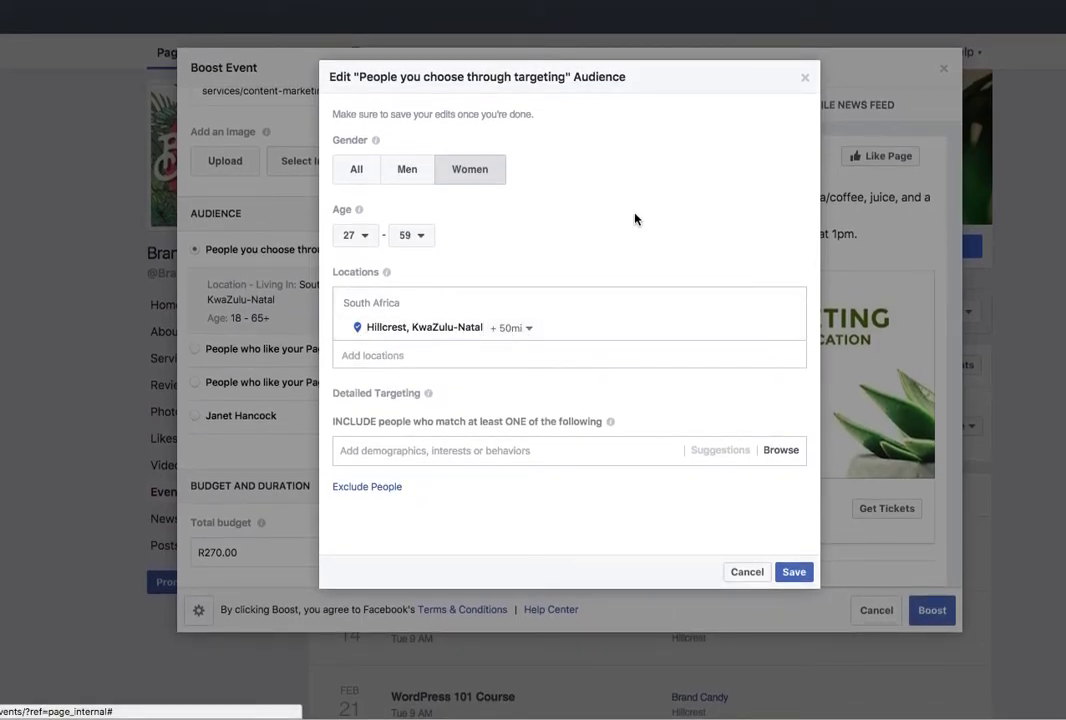
# Add Ballito as a target location and shrink the Hillcrest radius to 10 miles.
pyautogui.click(357, 356)
pyautogui.write('Durban, Ballit')
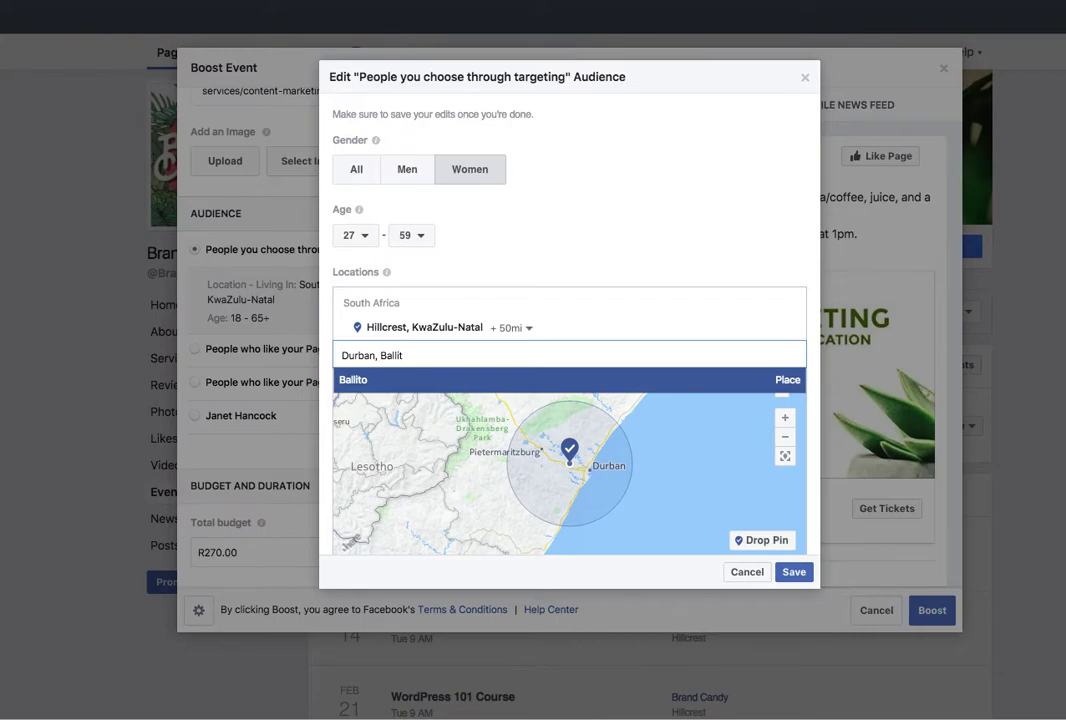
pyautogui.press('Return')
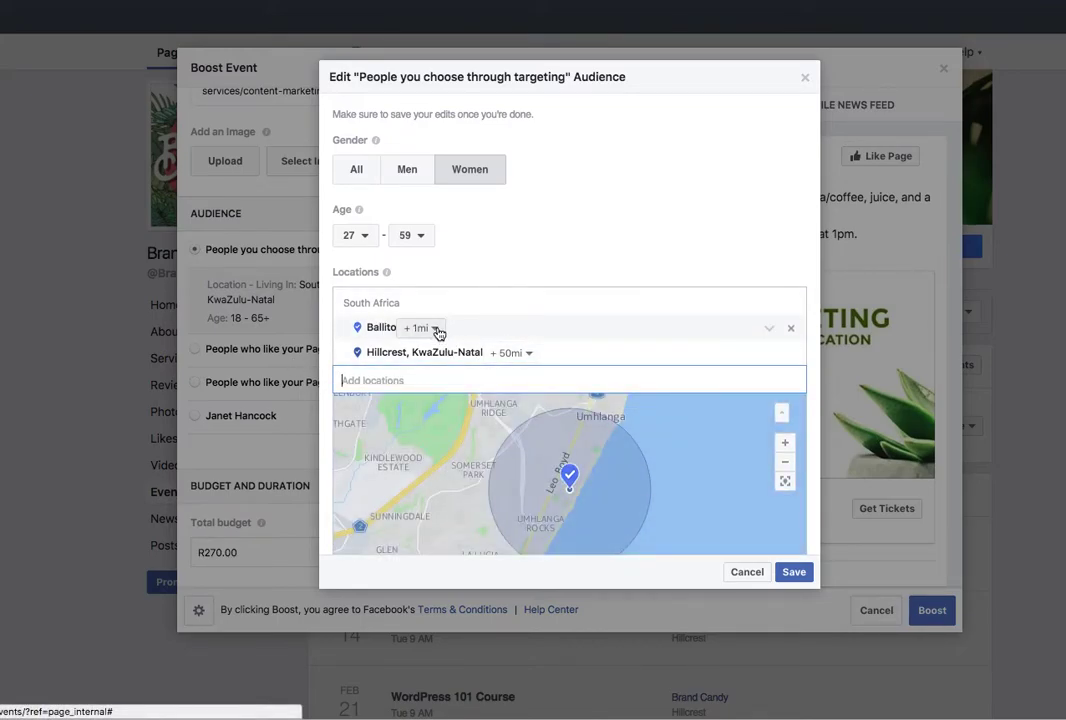
pyautogui.click(529, 353)
pyautogui.moveTo(512, 426); pyautogui.dragTo(476, 431)
pyautogui.click(578, 331)
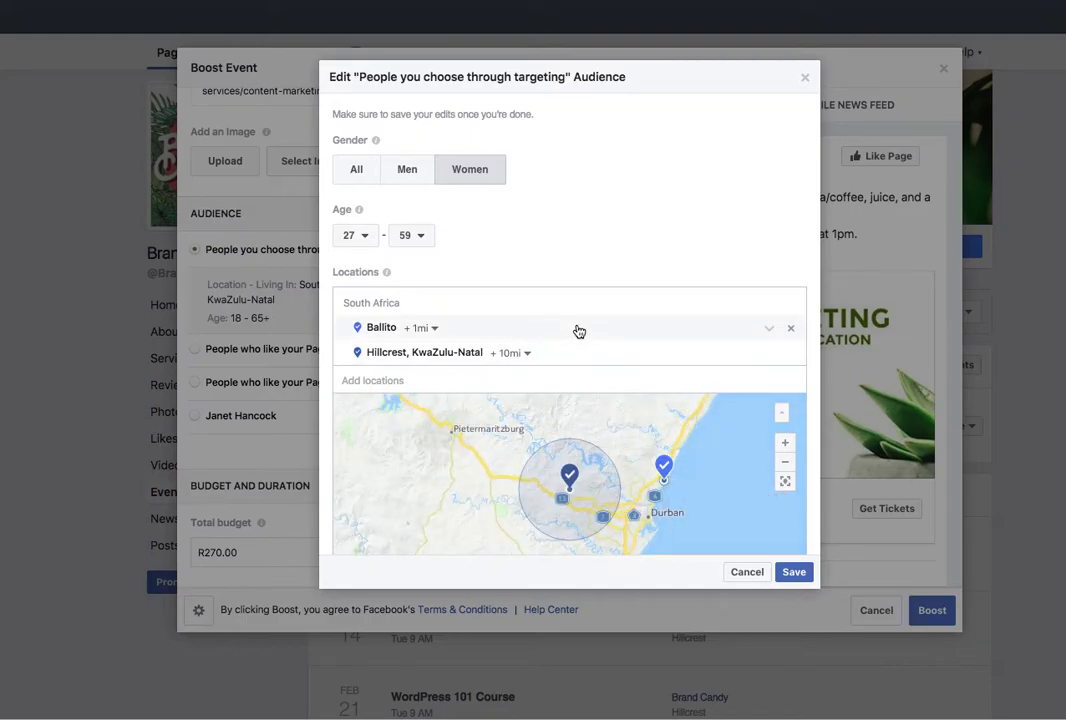
# Add the Business interest to Detailed Targeting.
pyautogui.scroll(-2, 566, 253)
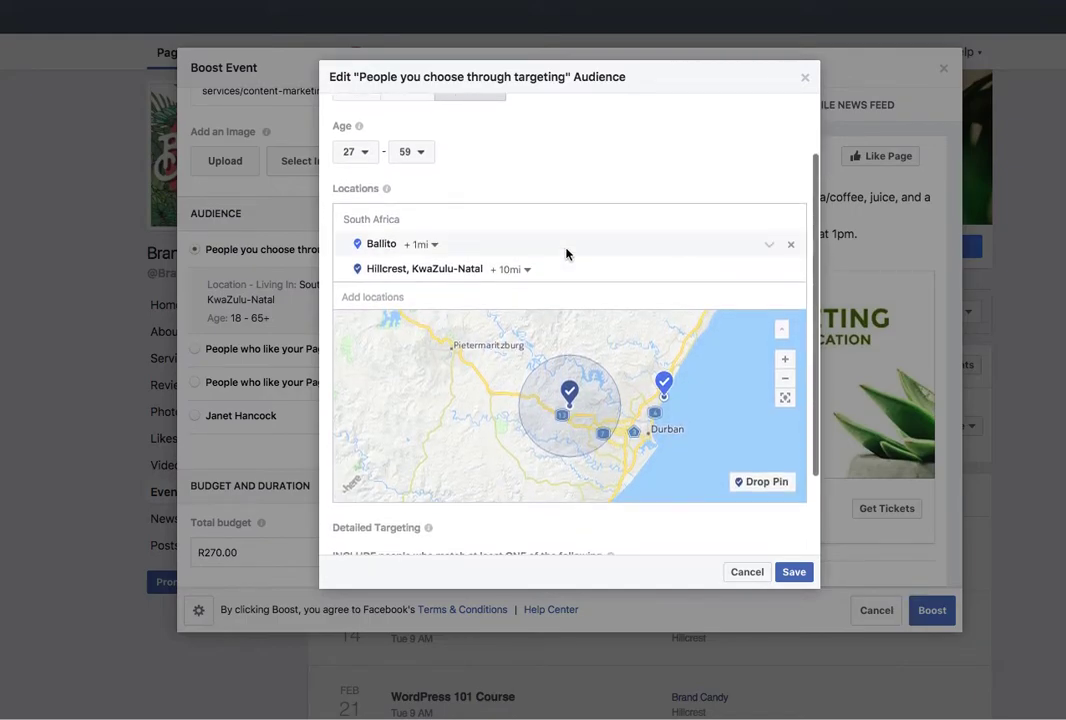
pyautogui.scroll(-3, 566, 253)
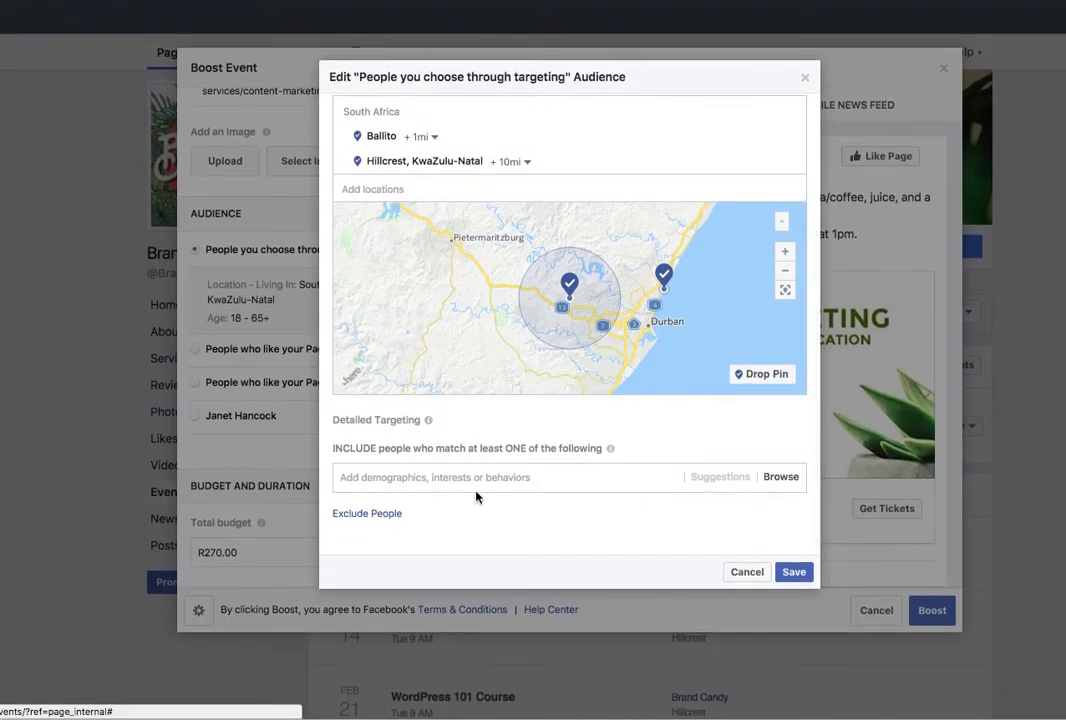
pyautogui.click(377, 477)
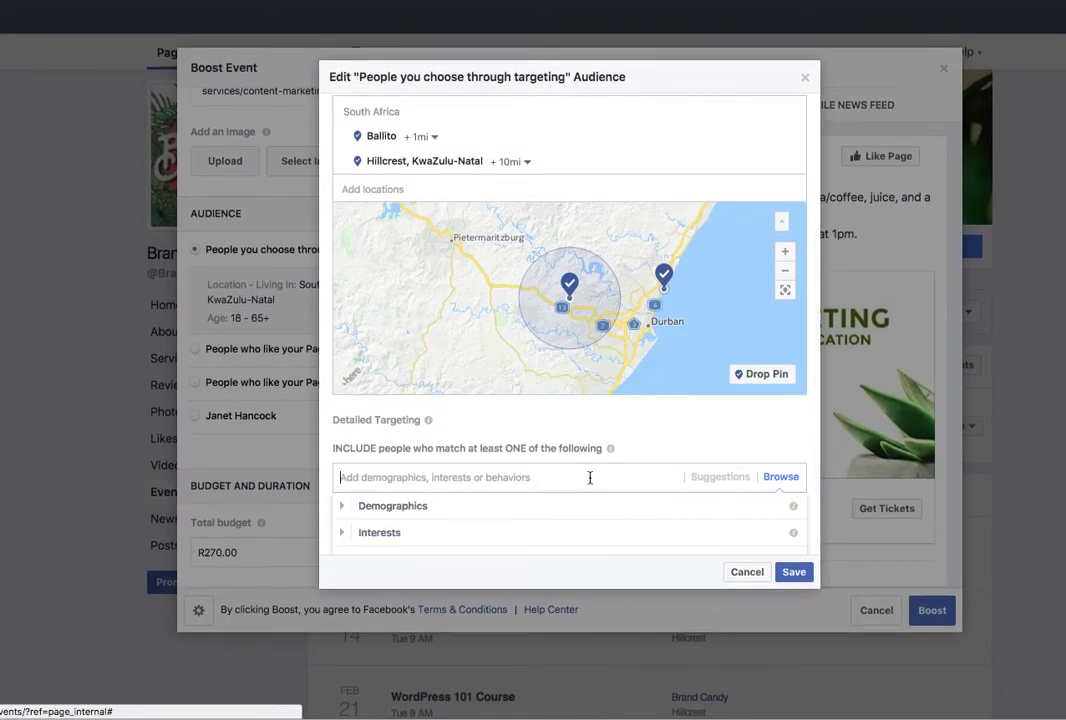
pyautogui.write('business')
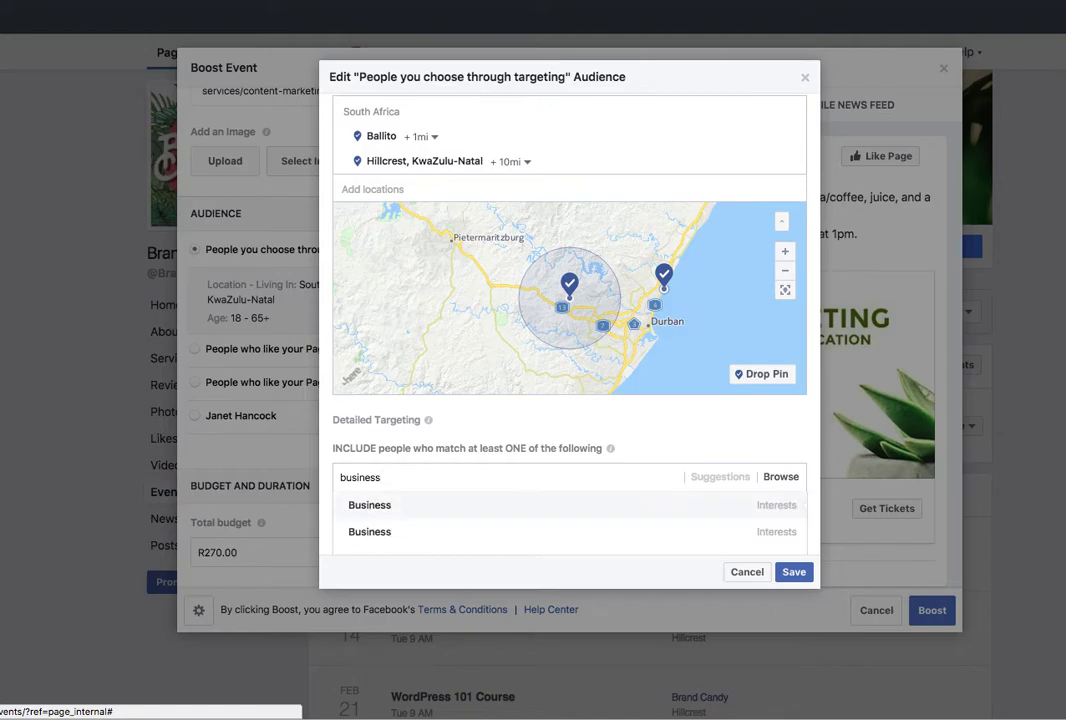
pyautogui.click(374, 504)
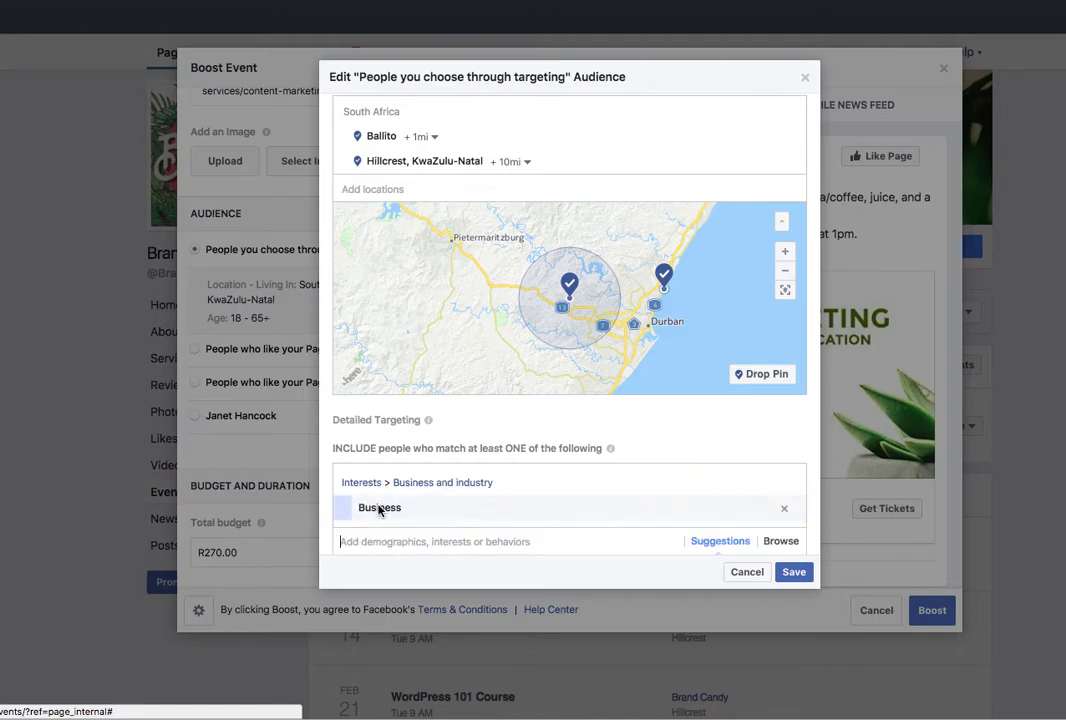
pyautogui.write('entre')
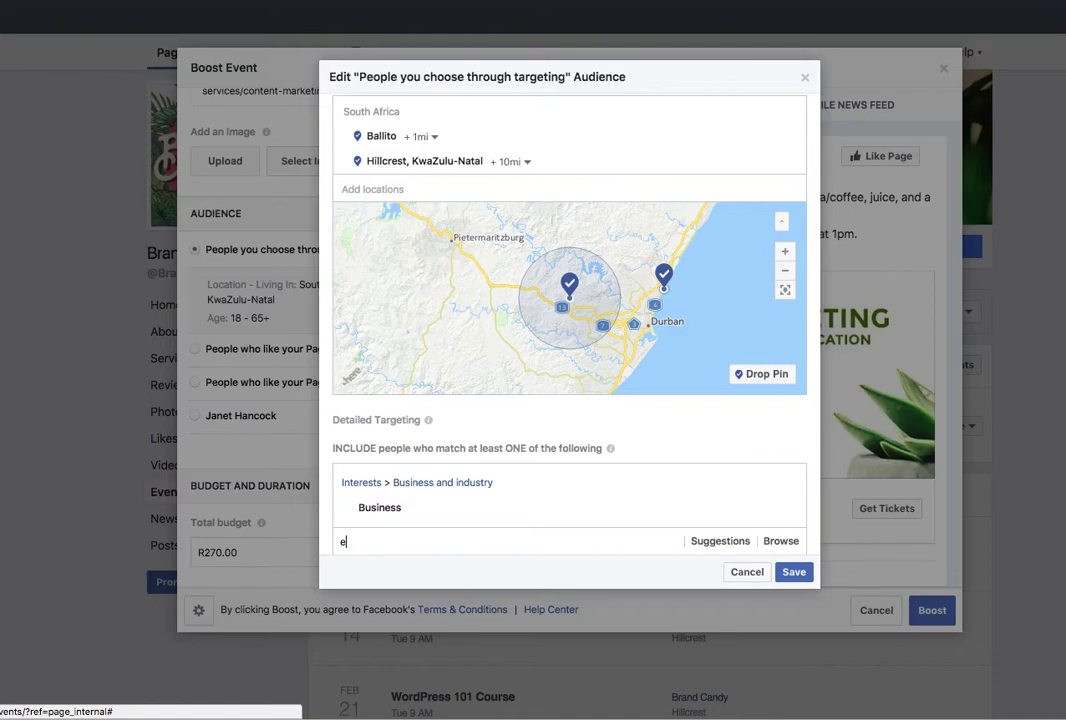
pyautogui.press('BackSpace')
pyautogui.scroll(-2, 604, 358)
pyautogui.moveTo(604, 360)
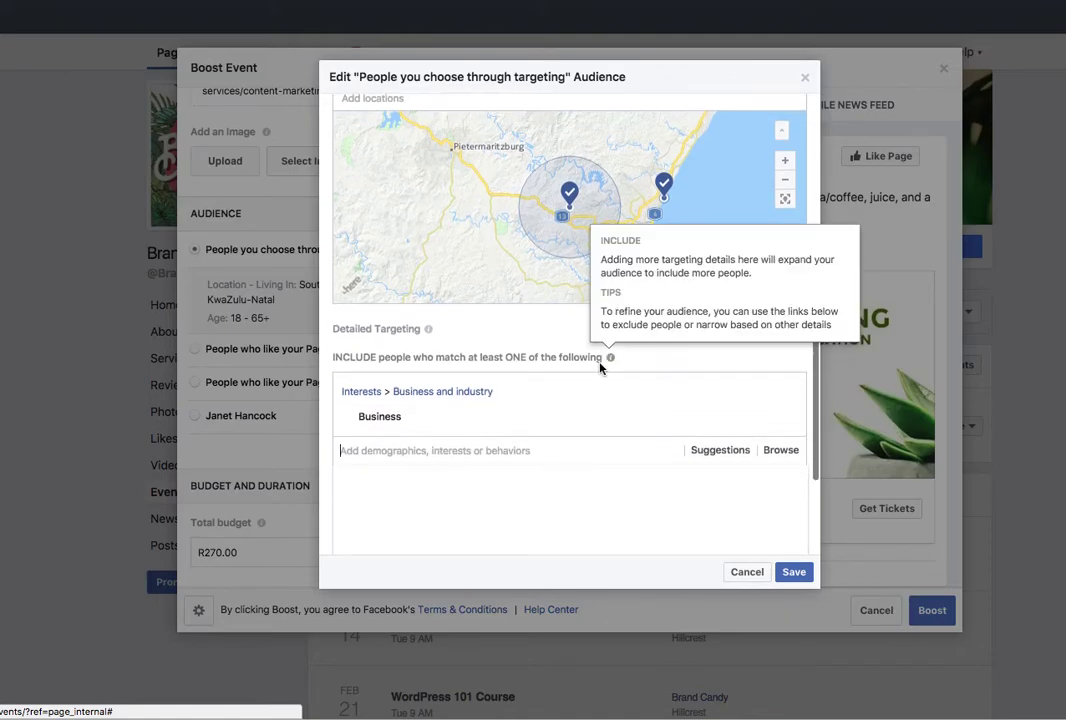
pyautogui.scroll(-1, 601, 368)
# Save the edited audience and set the boost's total budget to R800.00.
pyautogui.click(795, 574)
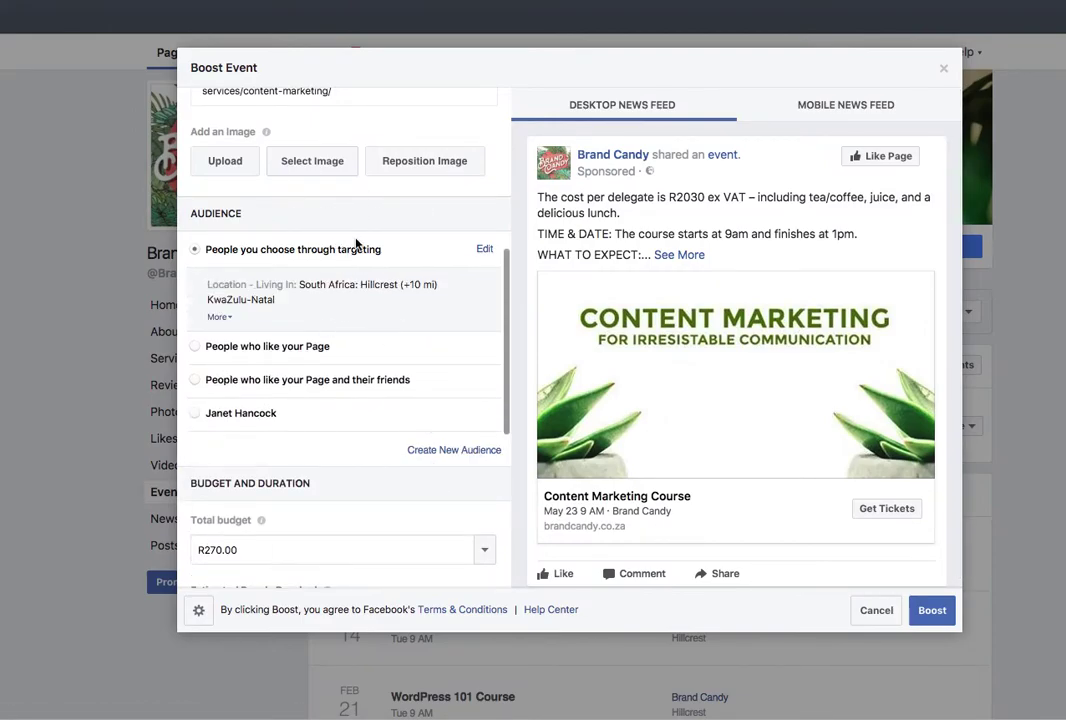
pyautogui.scroll(-5, 357, 245)
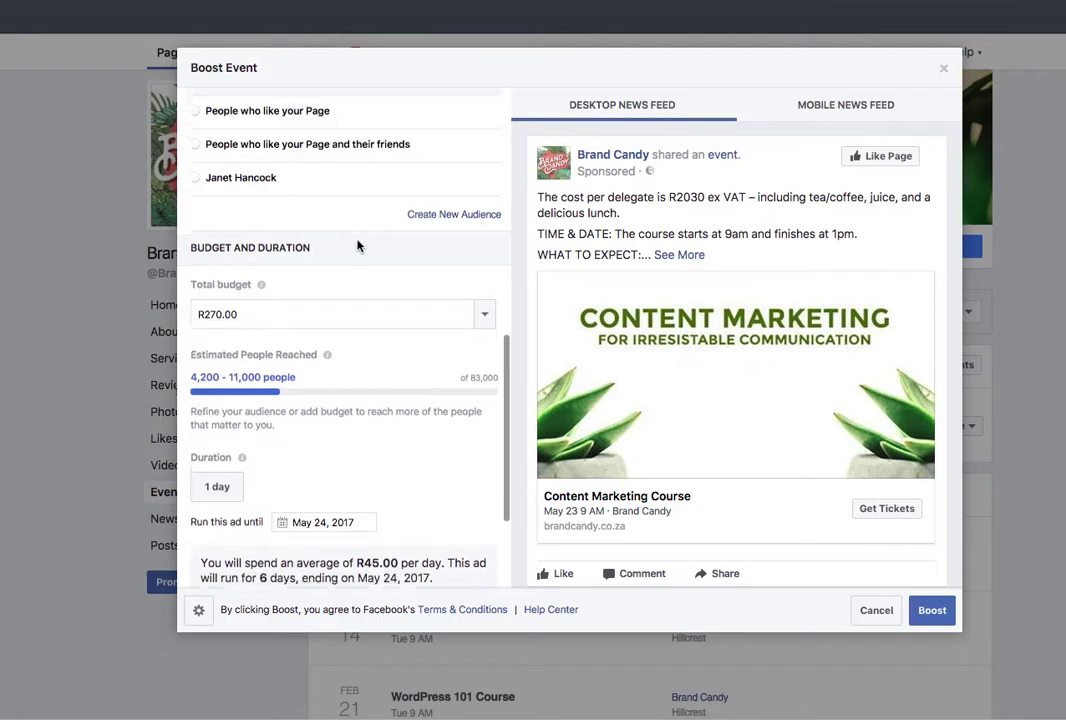
pyautogui.scroll(-2, 357, 245)
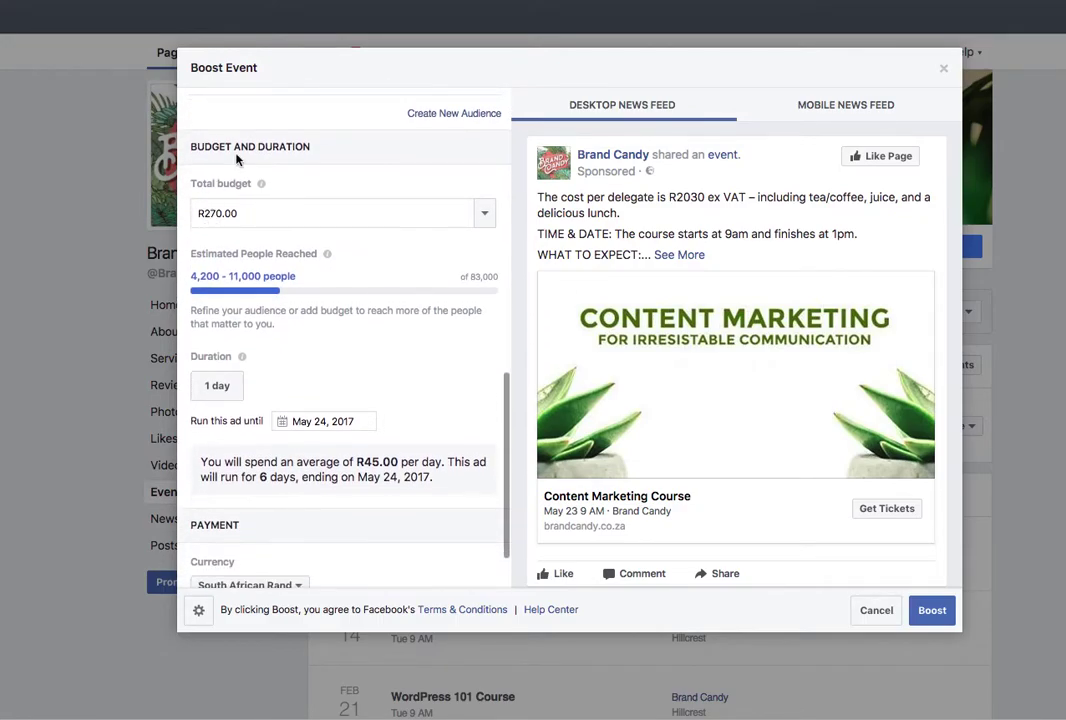
pyautogui.scroll(-1, 328, 211)
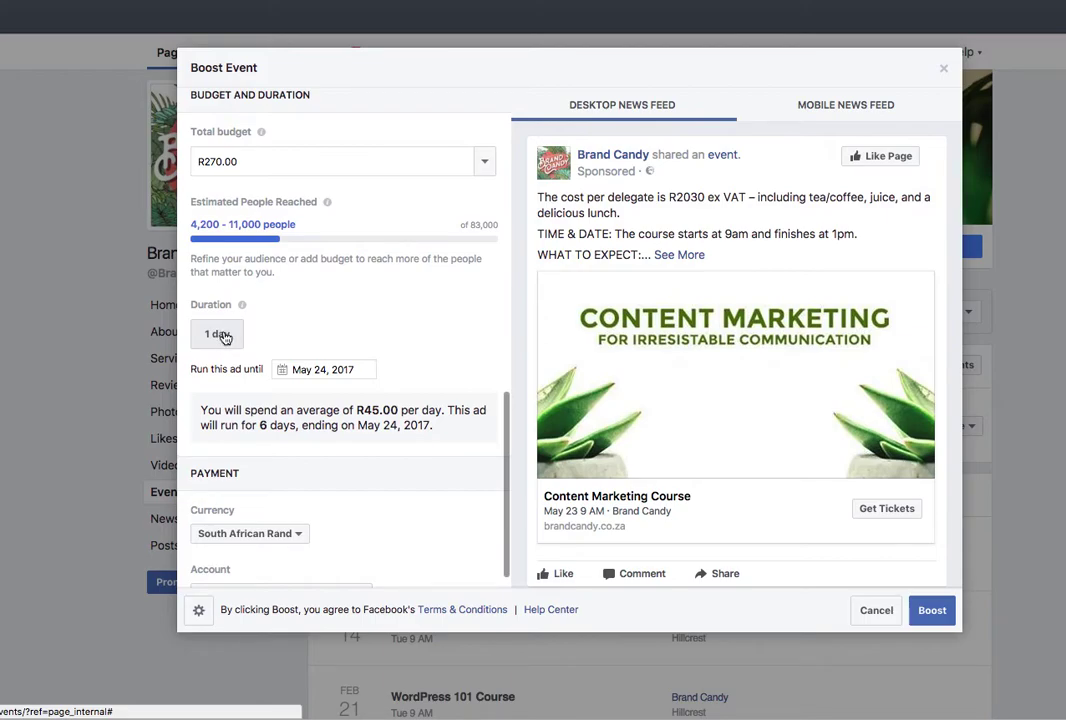
pyautogui.click(488, 166)
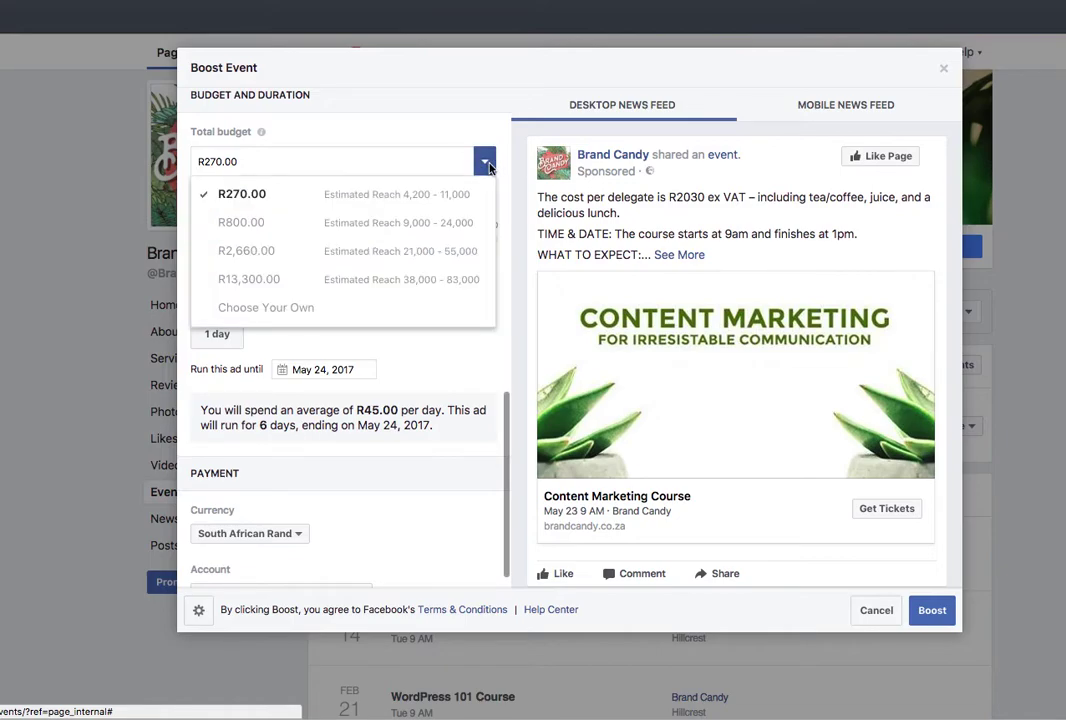
pyautogui.click(236, 224)
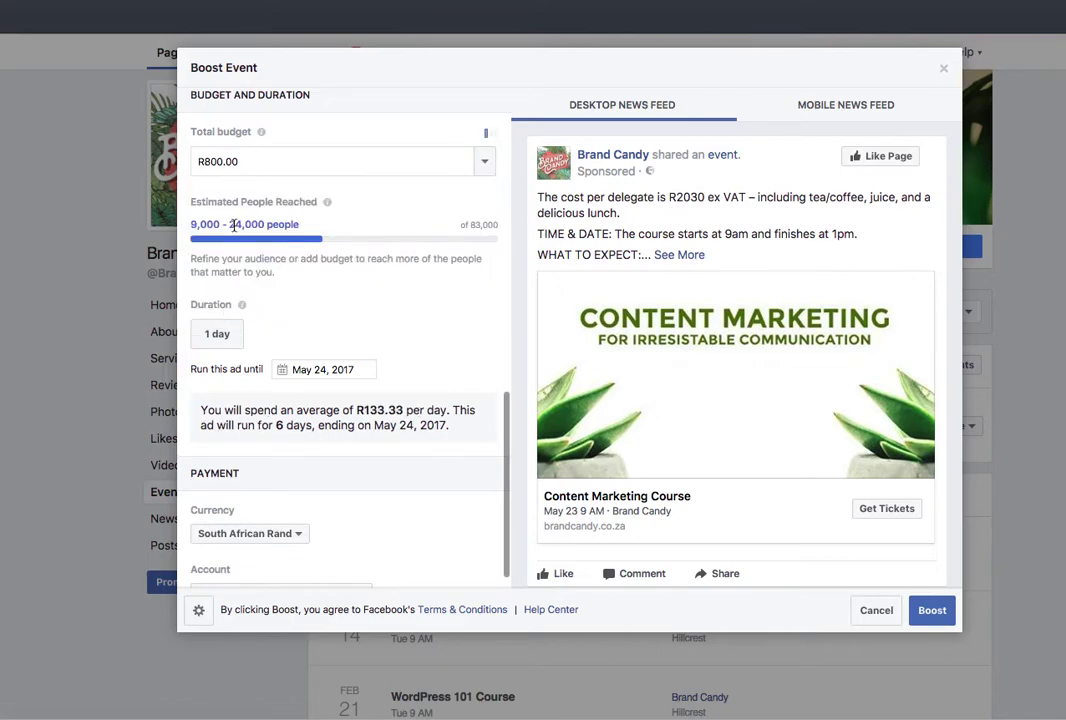
# Set the boost to run until May 21, 2017, giving 3 days.
pyautogui.click(216, 336)
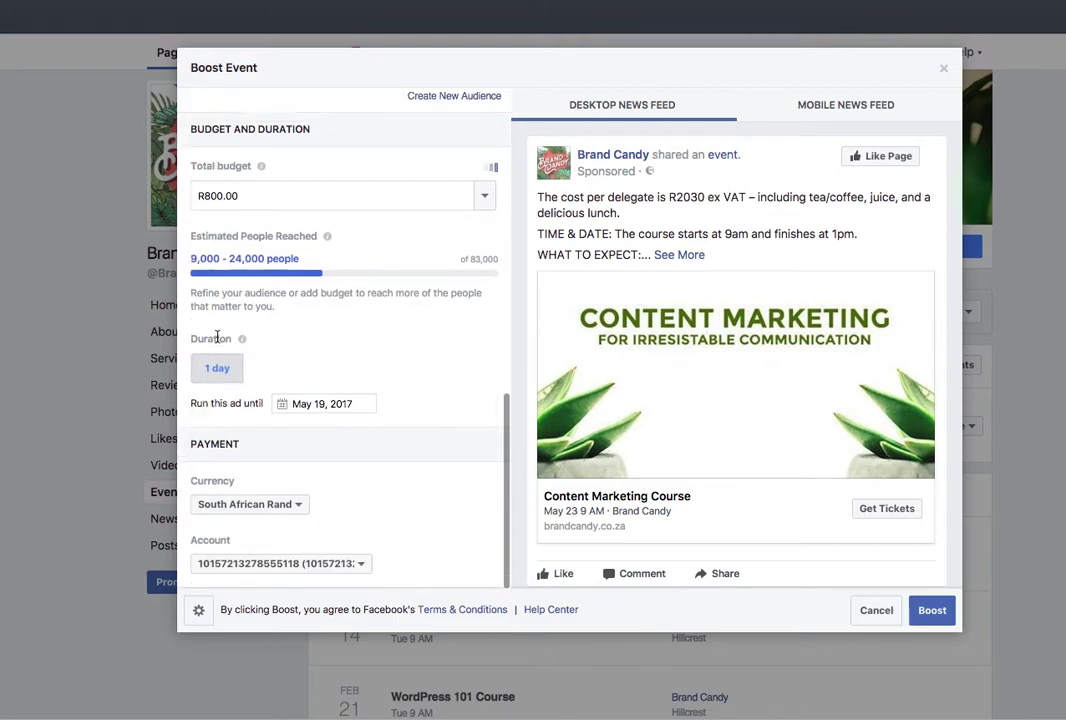
pyautogui.click(308, 404)
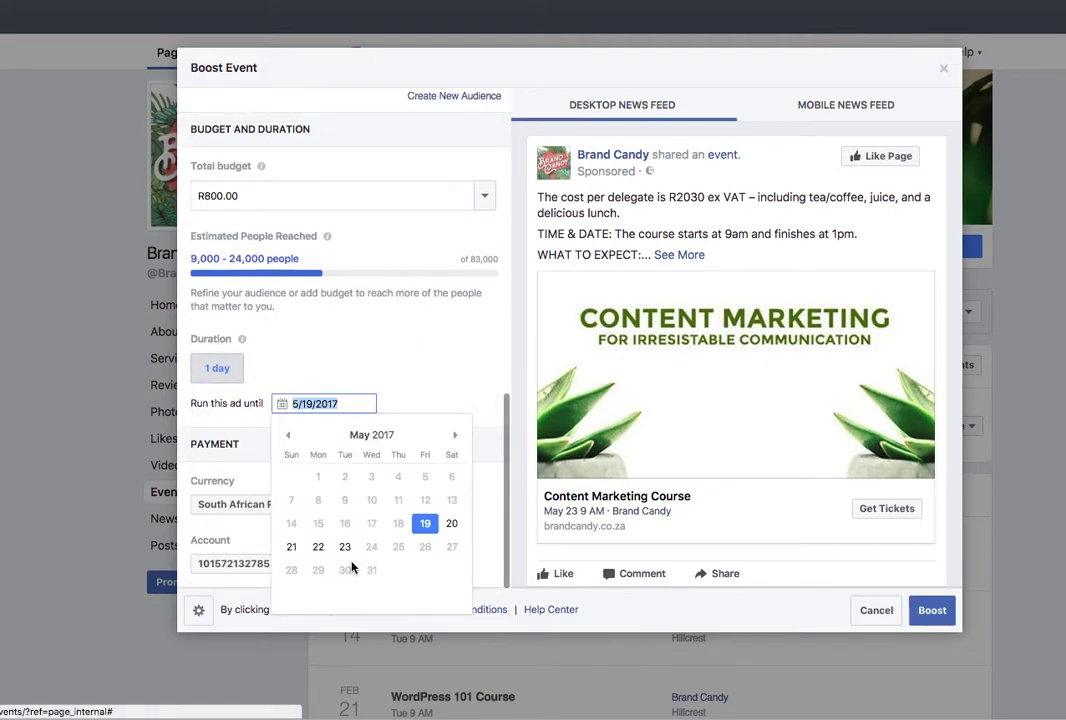
pyautogui.click(291, 547)
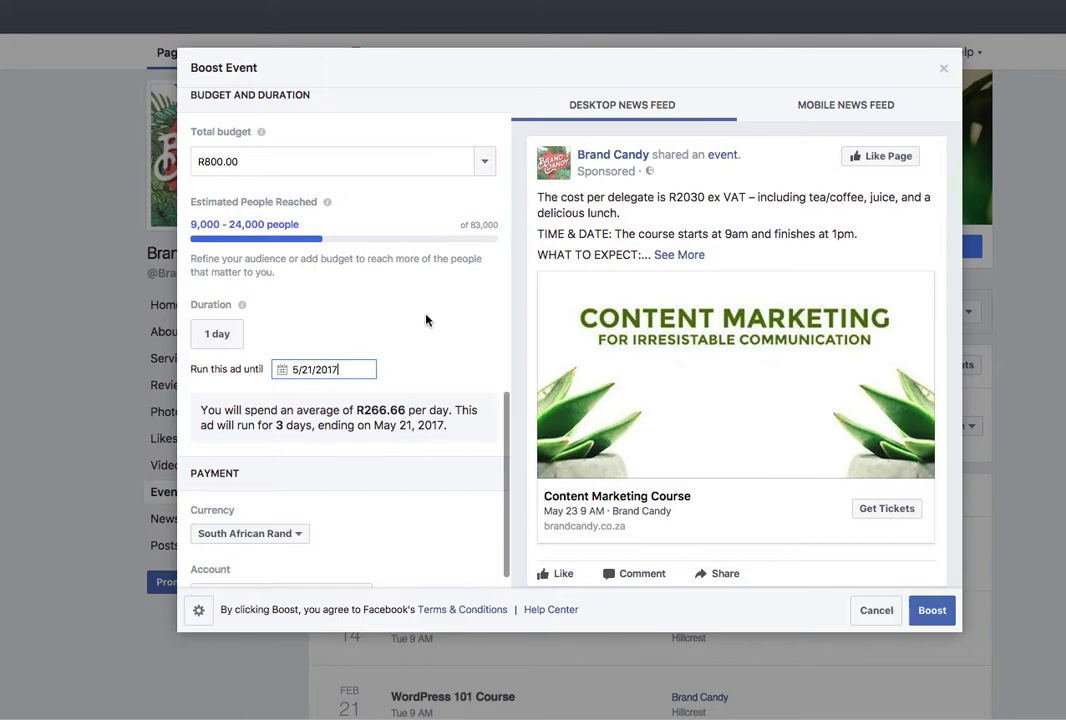
pyautogui.scroll(-1, 426, 320)
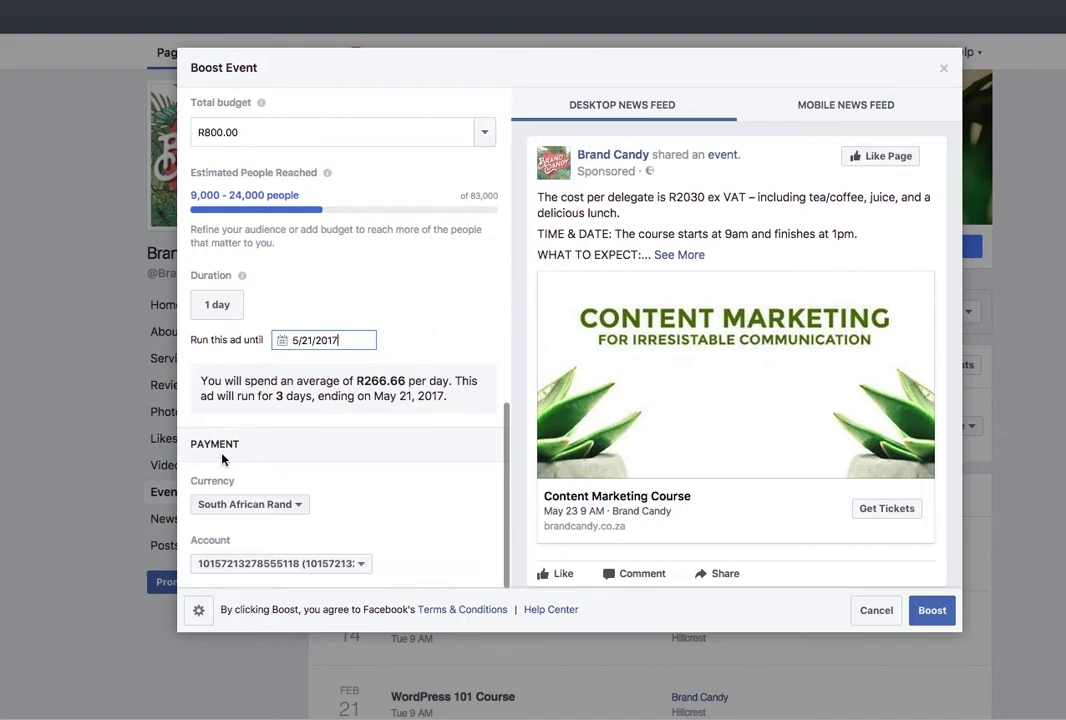
# Choose Brand Candy (PTY) Ltd as the ad account for payment.
pyautogui.click(362, 564)
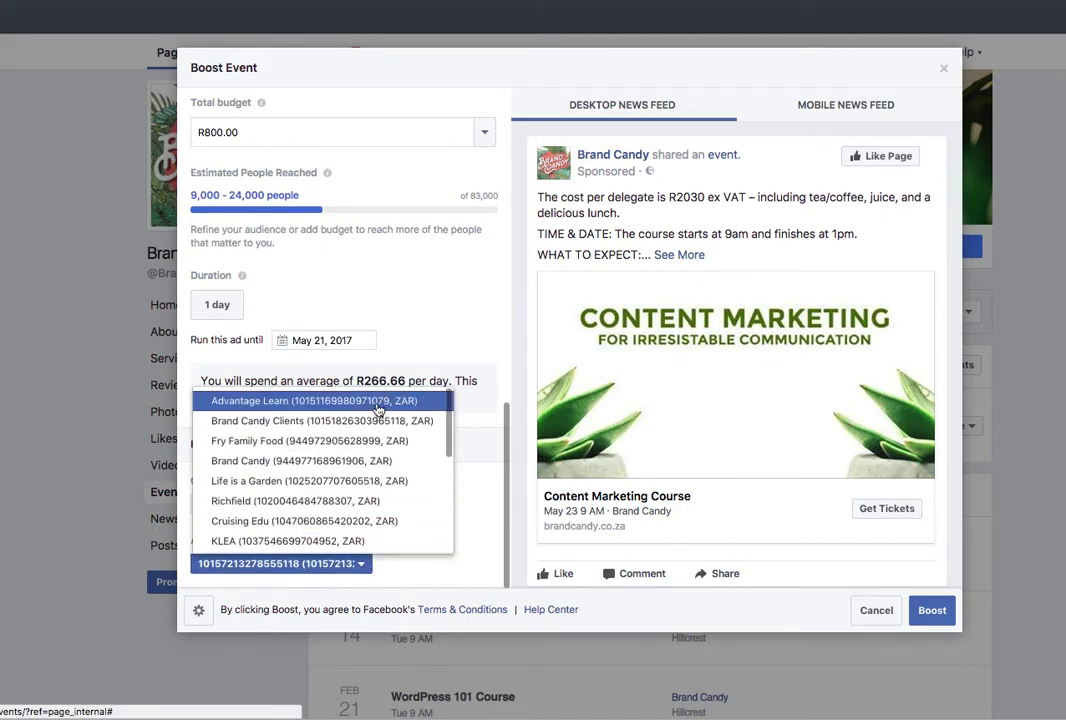
pyautogui.scroll(-3, 380, 450)
pyautogui.scroll(-3, 380, 458)
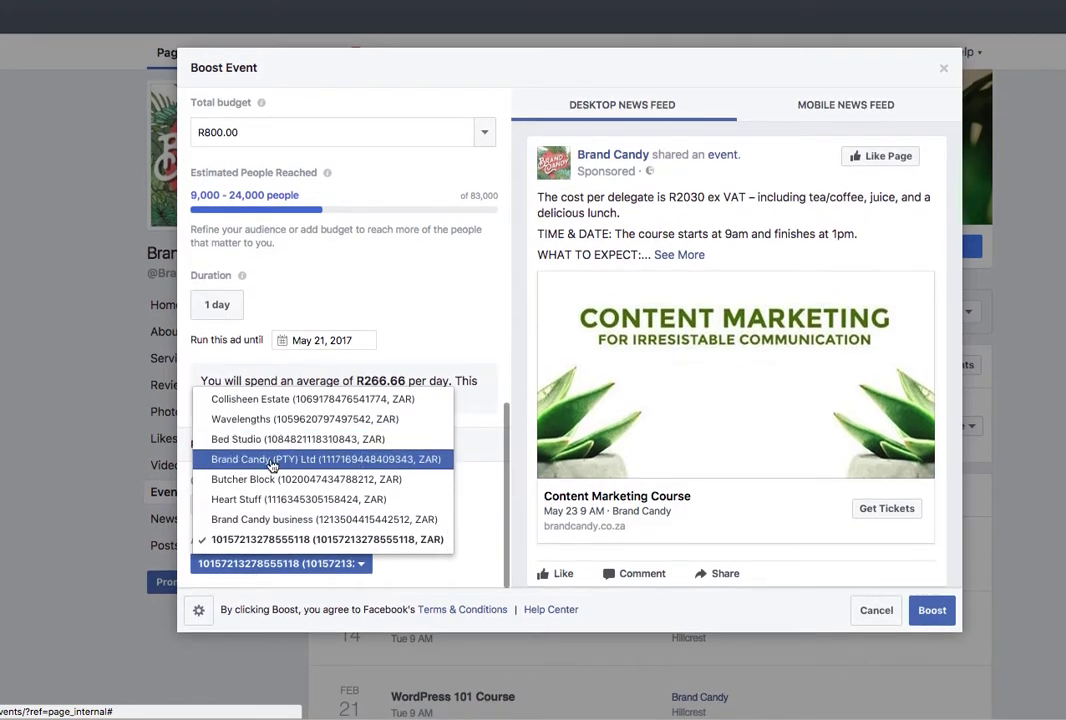
pyautogui.click(299, 464)
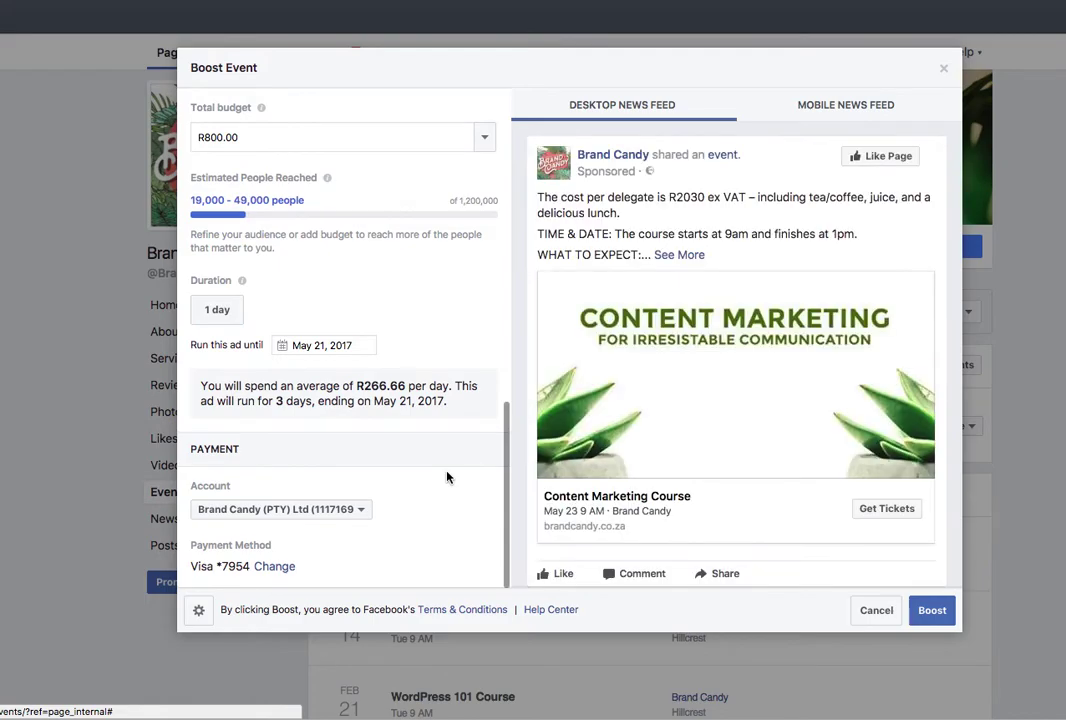
pyautogui.scroll(1, 471, 335)
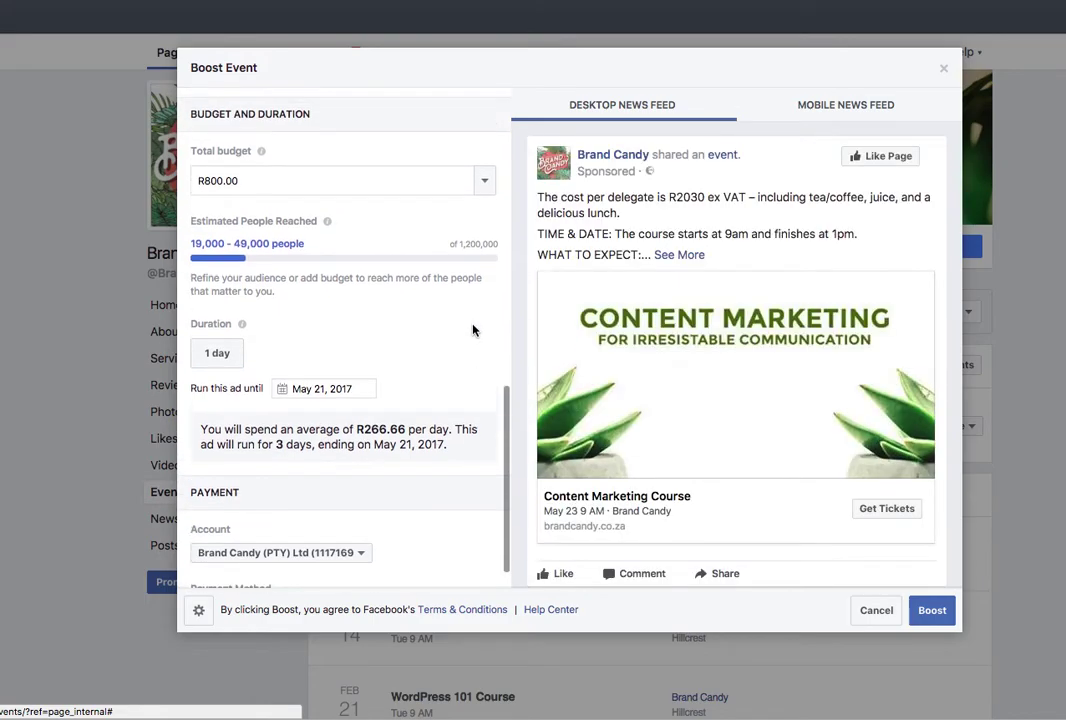
pyautogui.scroll(-1, 474, 330)
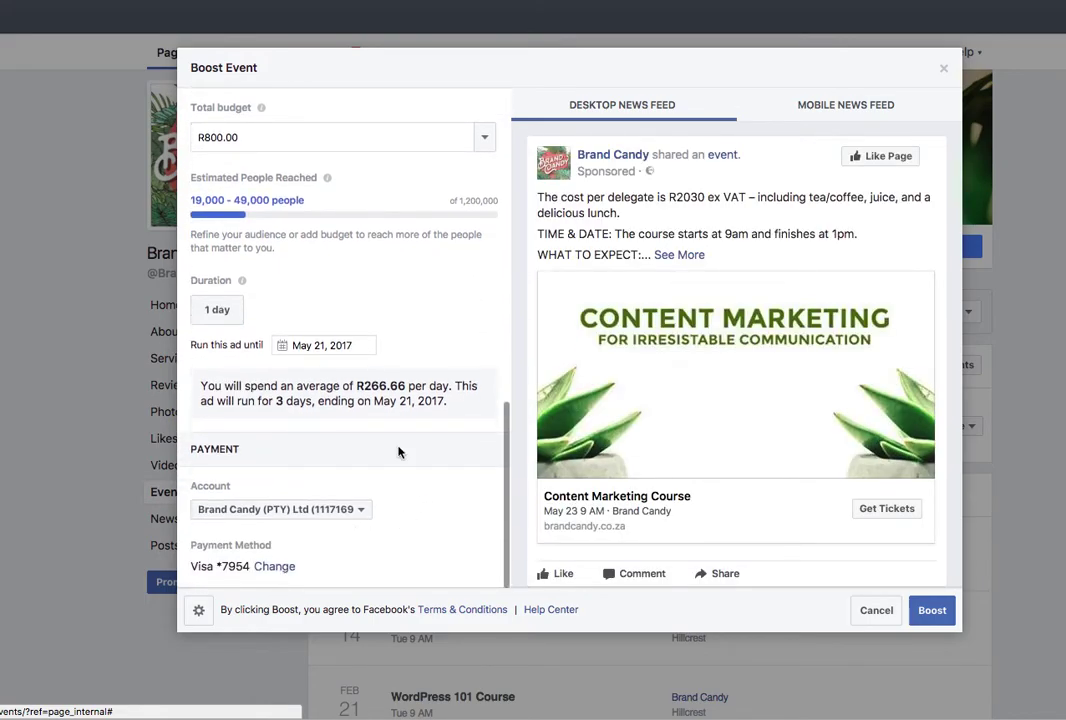
# Submit the boost and review the Order Summary's targeting, 3-day duration, R800.00 budget and billing.
pyautogui.click(929, 614)
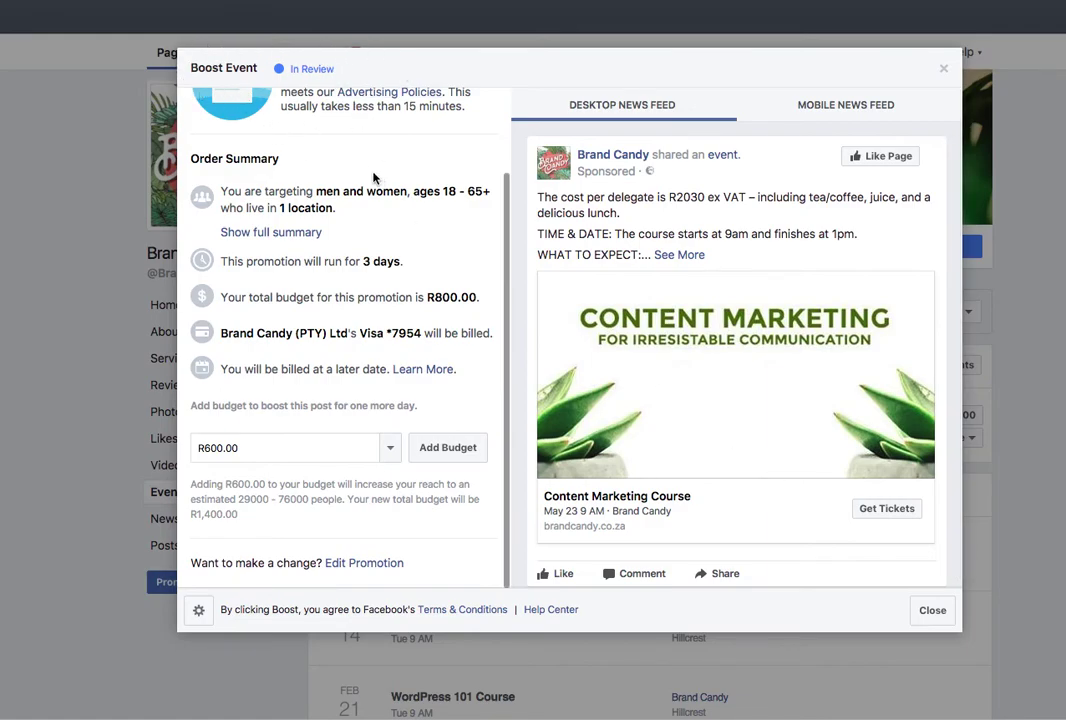
pyautogui.scroll(1, 373, 178)
pyautogui.scroll(3, 373, 178)
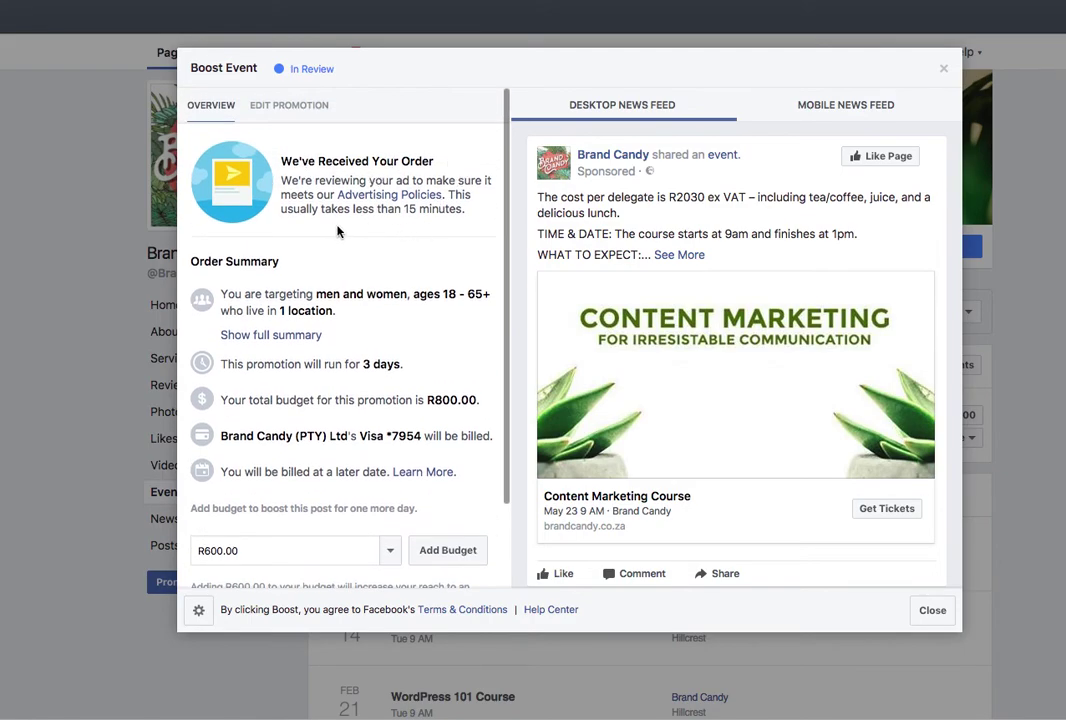
pyautogui.scroll(-1, 396, 245)
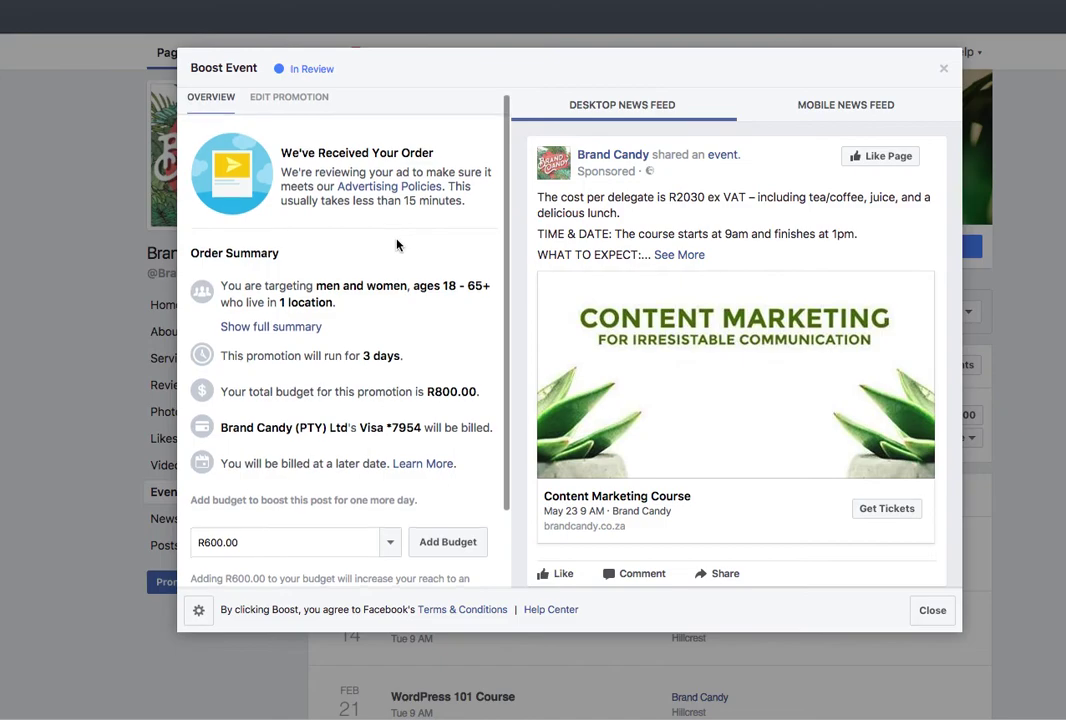
pyautogui.scroll(-2, 396, 245)
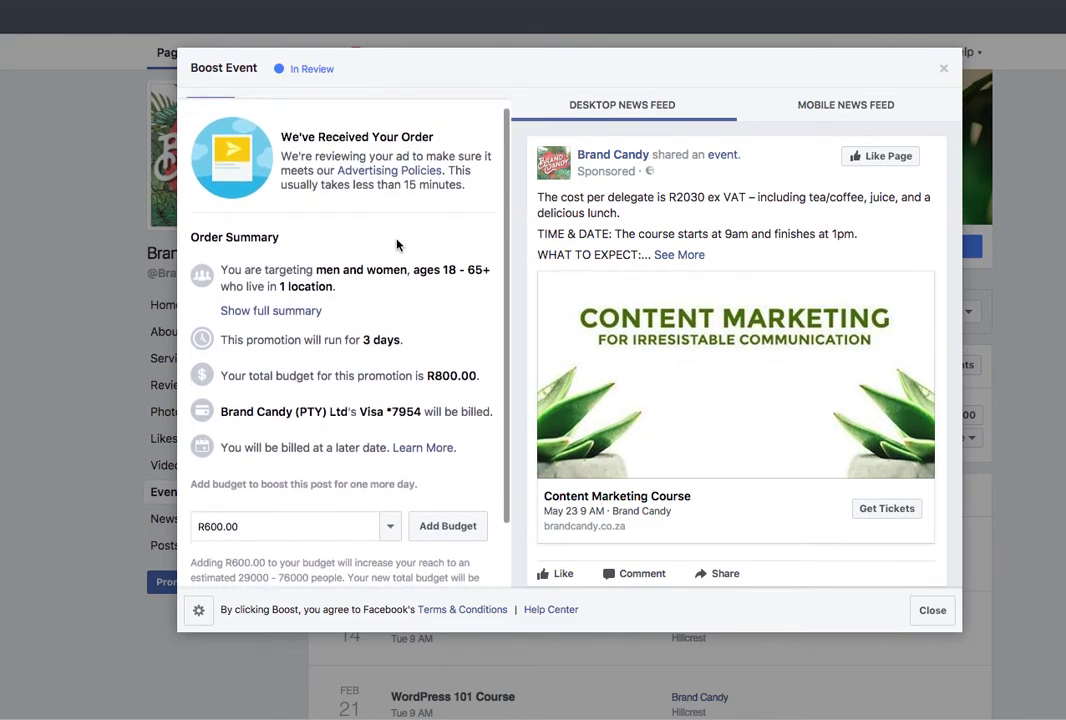
pyautogui.scroll(-3, 425, 345)
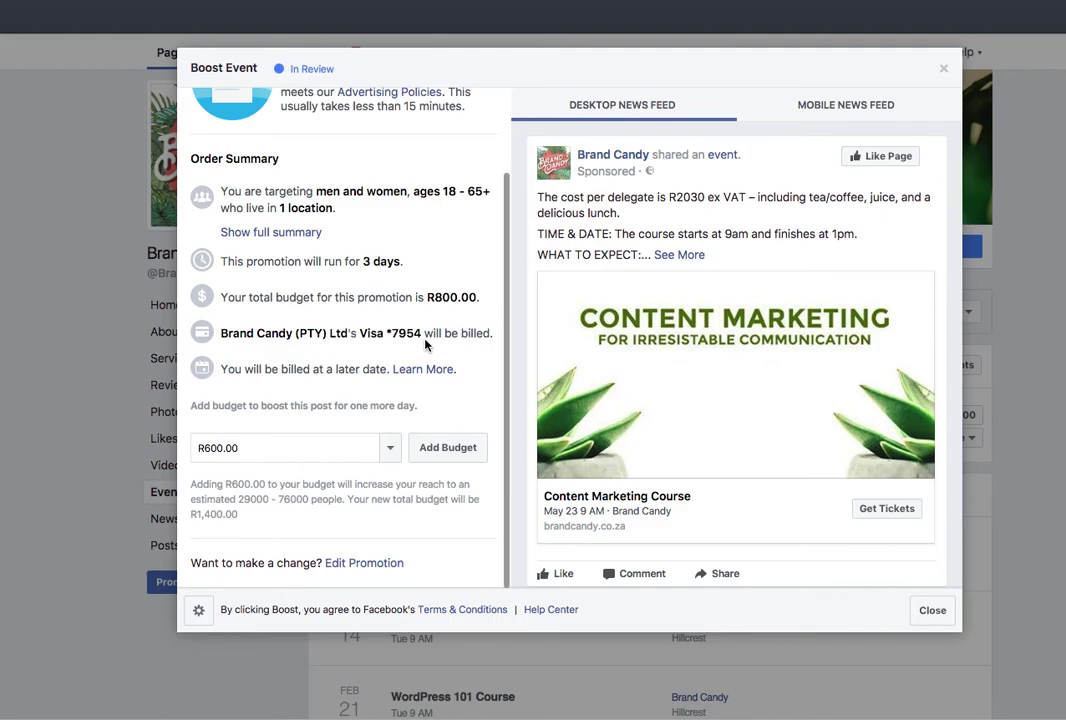
# Close the order summary to see the course marked Boosted for R800.00.
pyautogui.click(938, 624)
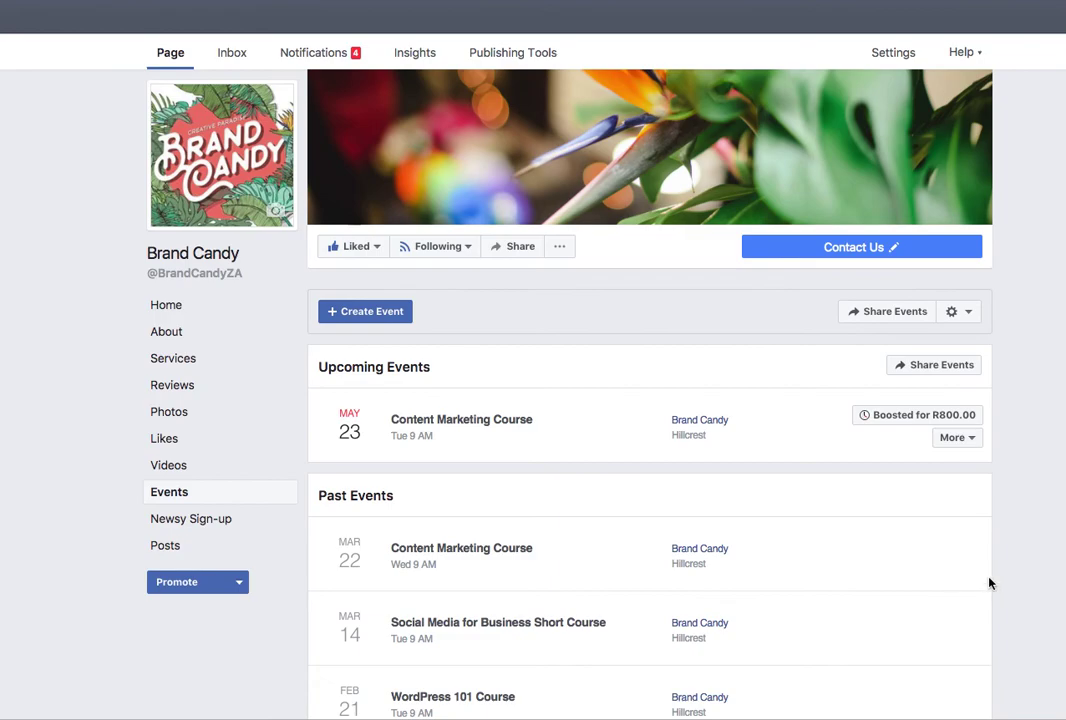